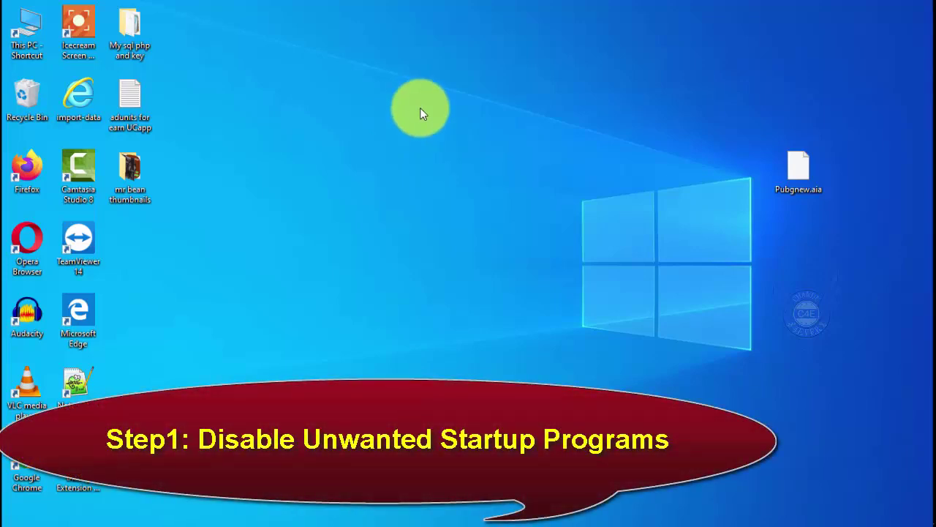
Open Task Manager and display the list of startup programs.
mouse_move(932, 83)
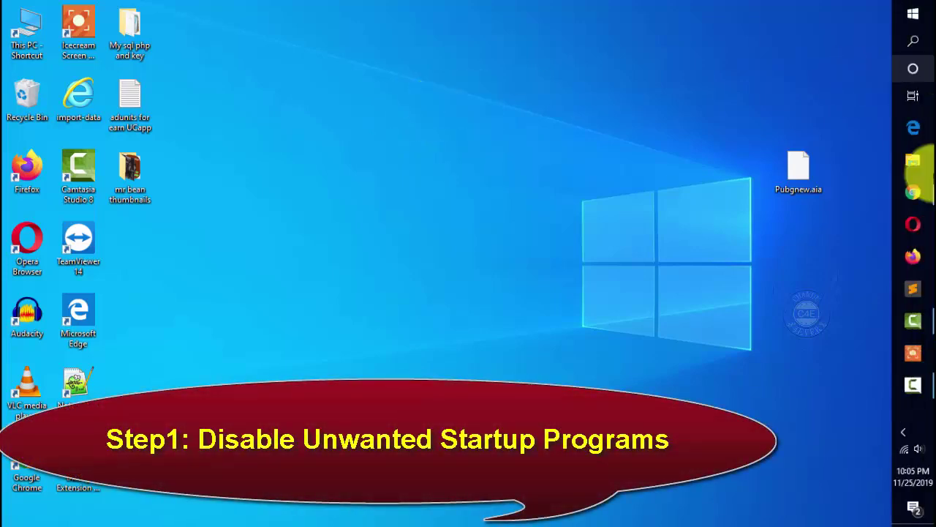
right_click(920, 419)
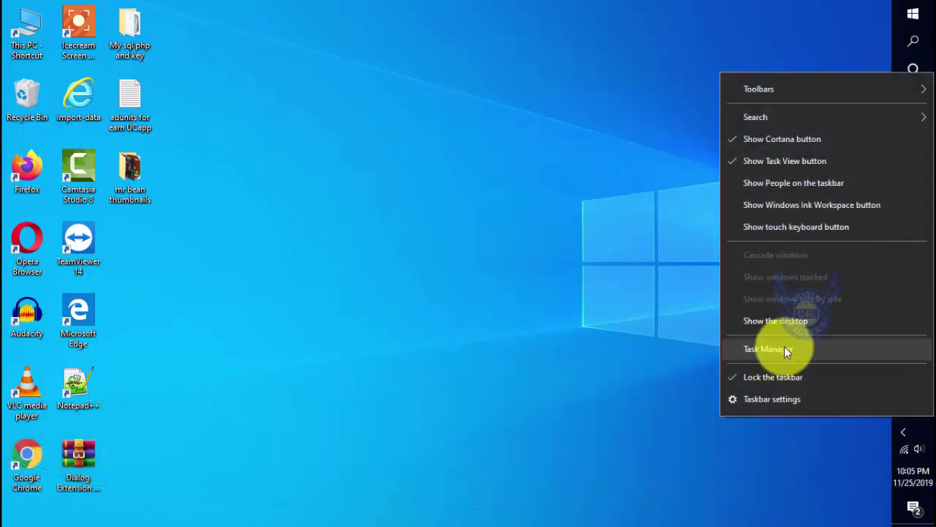
click(796, 350)
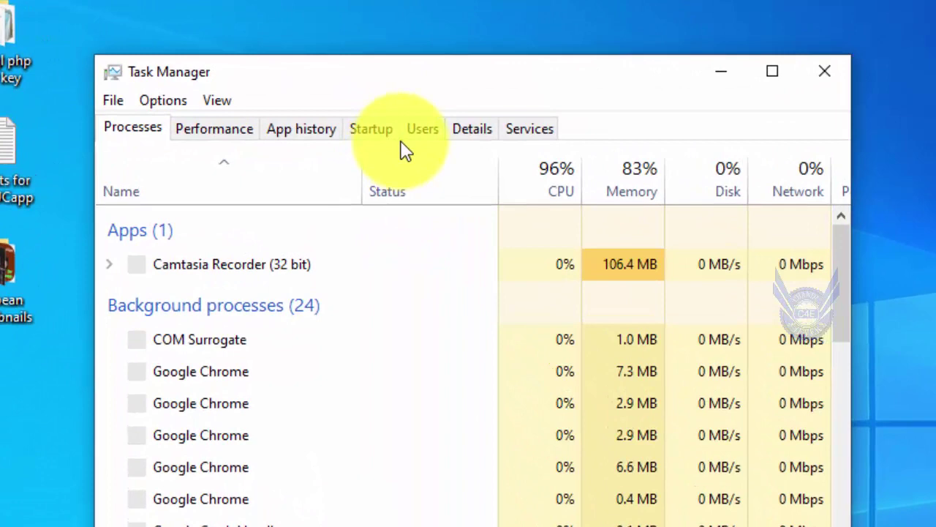
click(396, 136)
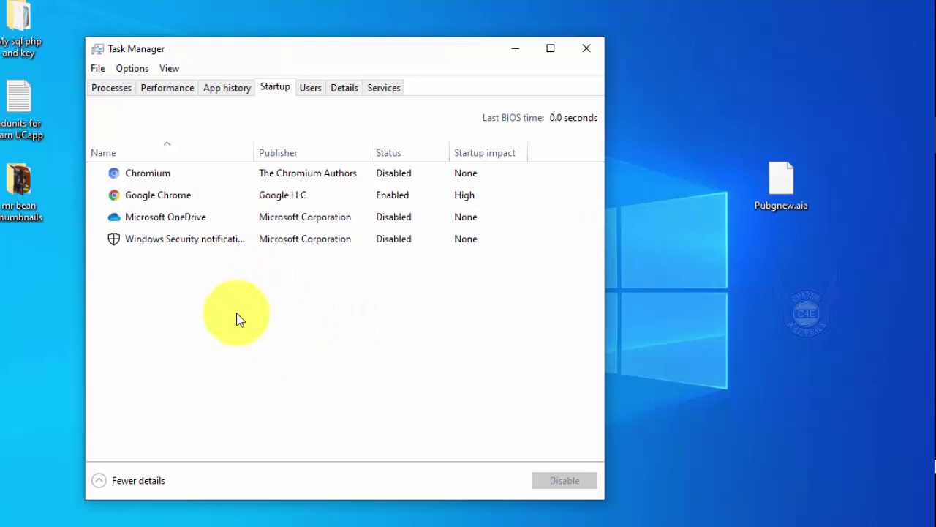
Check the hidden system tray programs, and close Task Manager after reviewing the startup entries.
click(907, 479)
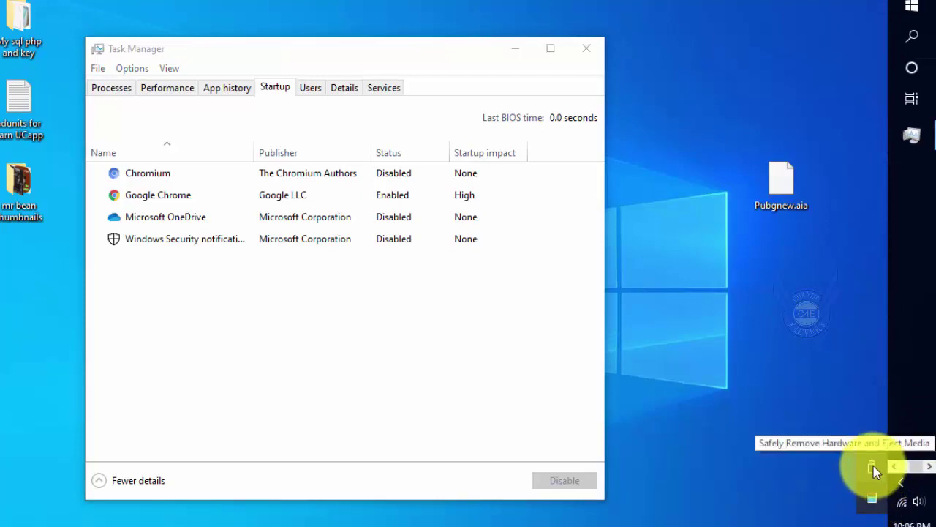
click(740, 395)
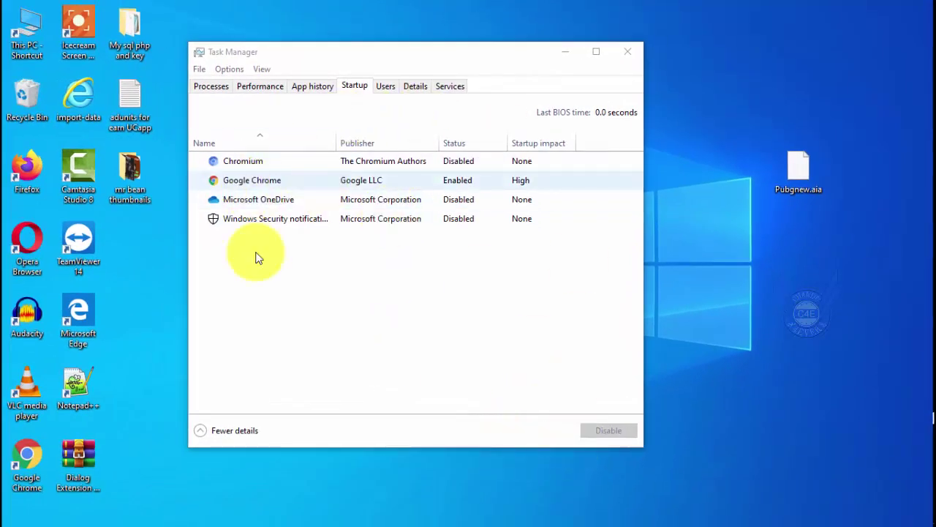
click(627, 52)
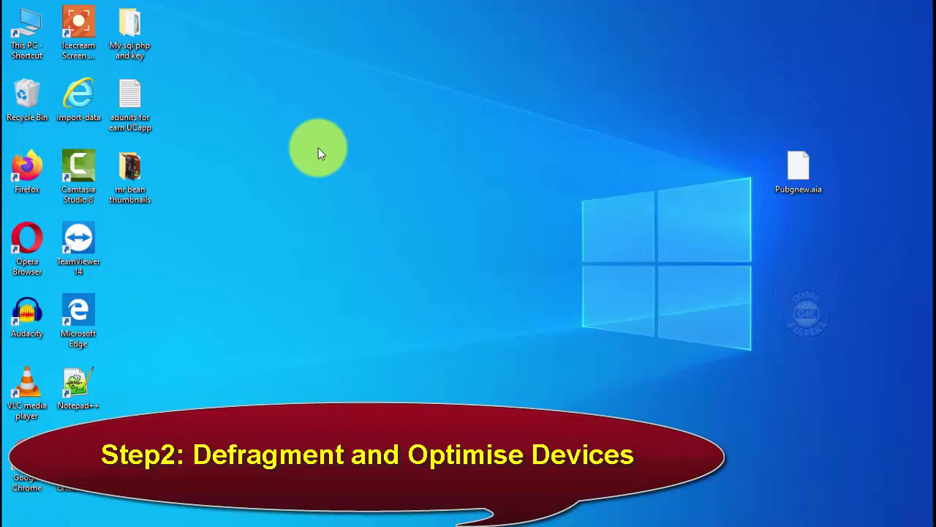
Search Windows for "defra" and open Defragment and Optimize Drives.
mouse_move(913, 18)
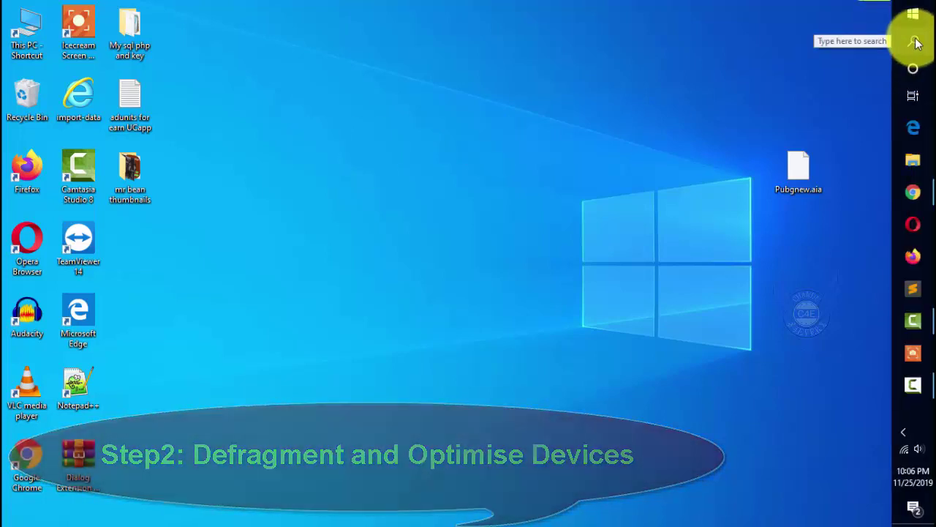
click(915, 40)
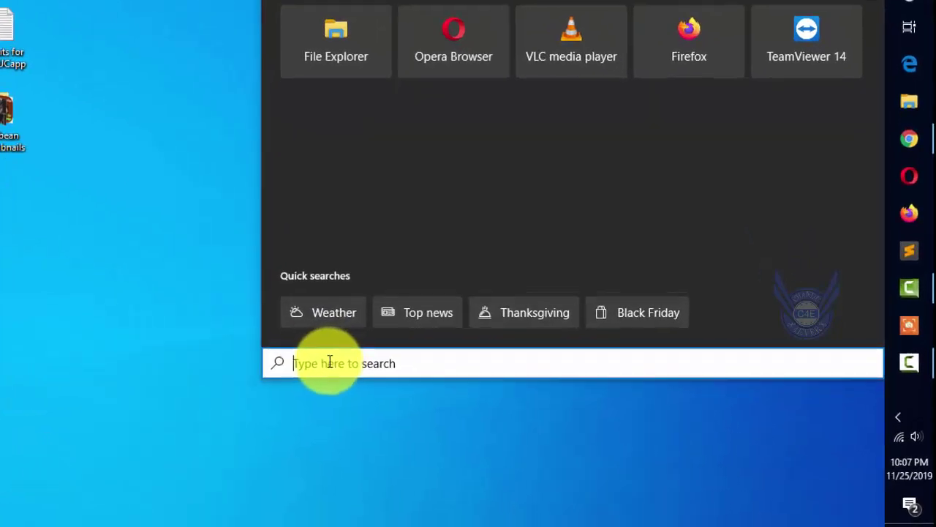
click(413, 384)
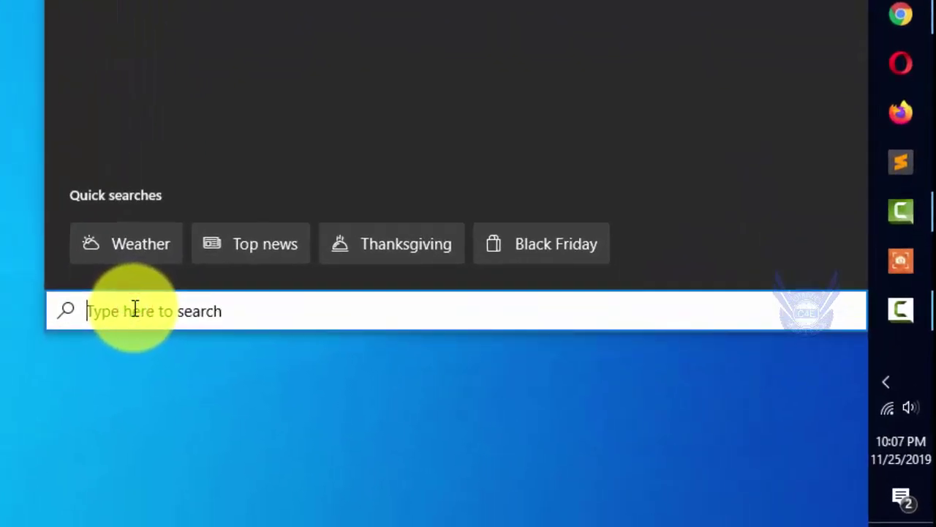
text(defra)
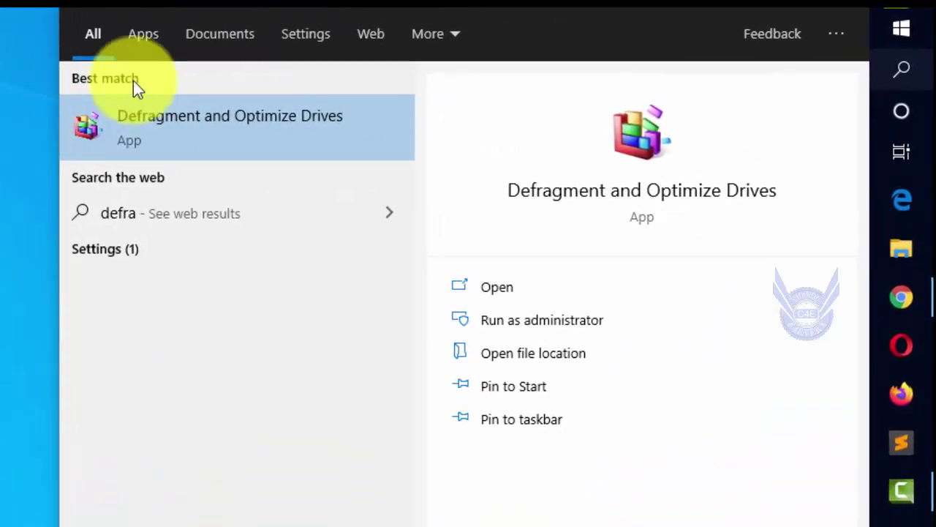
click(195, 119)
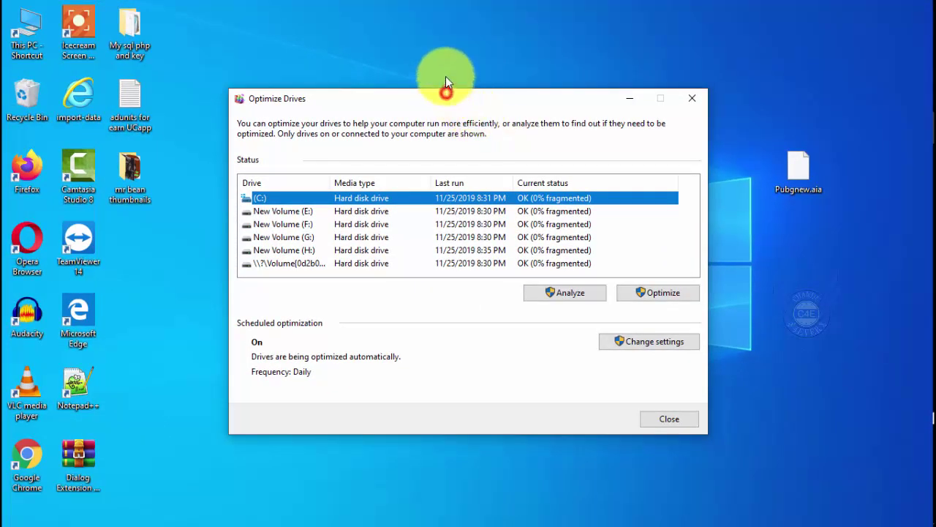
Optimize the C: drive and close the Optimize Drives window when it finishes.
drag(447, 91, 448, 66)
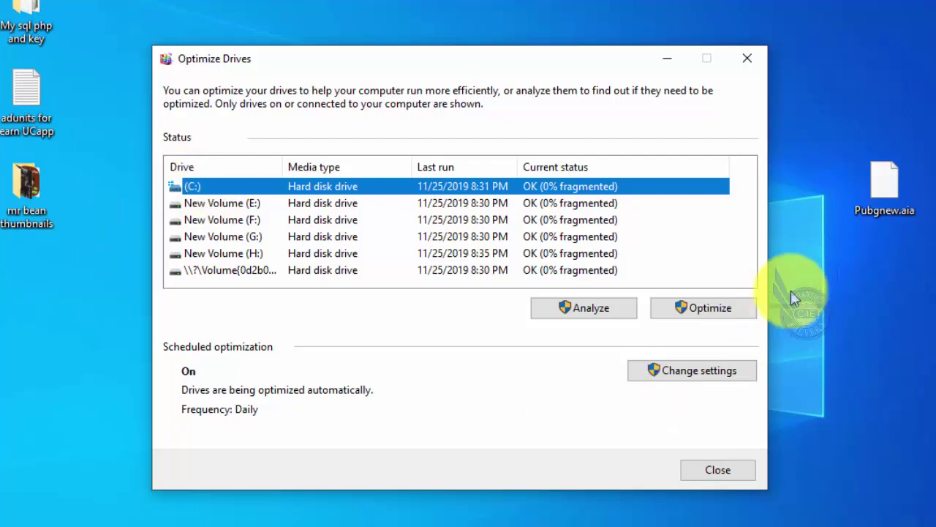
click(714, 309)
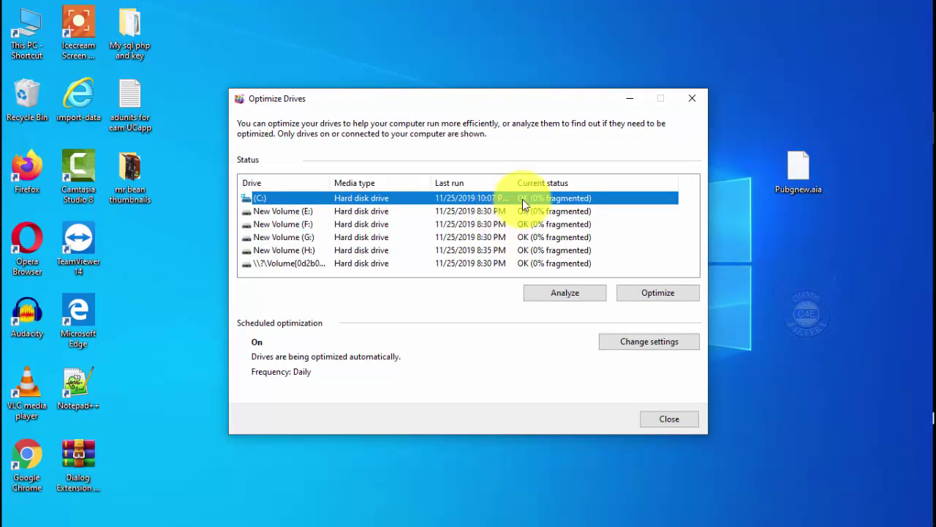
click(675, 419)
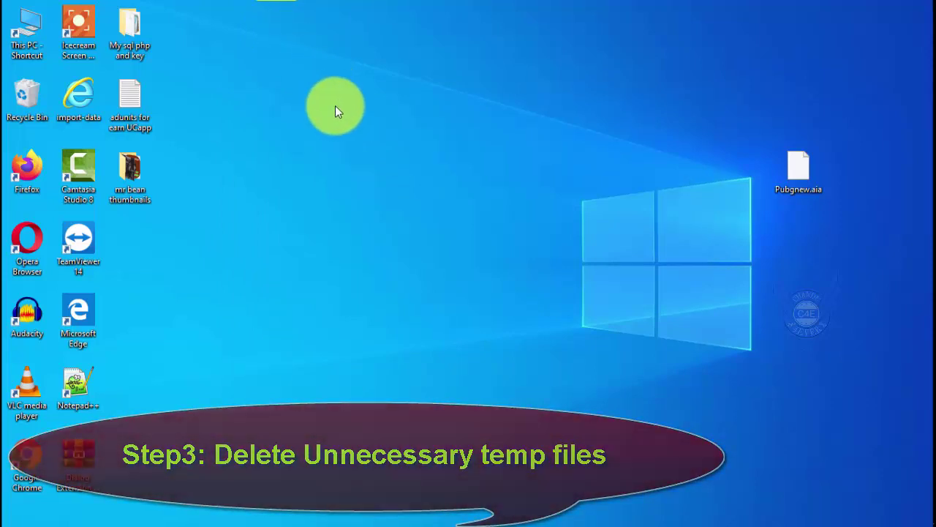
Open the user's temporary files folder by running %temp% from the Run dialog.
mouse_move(927, 55)
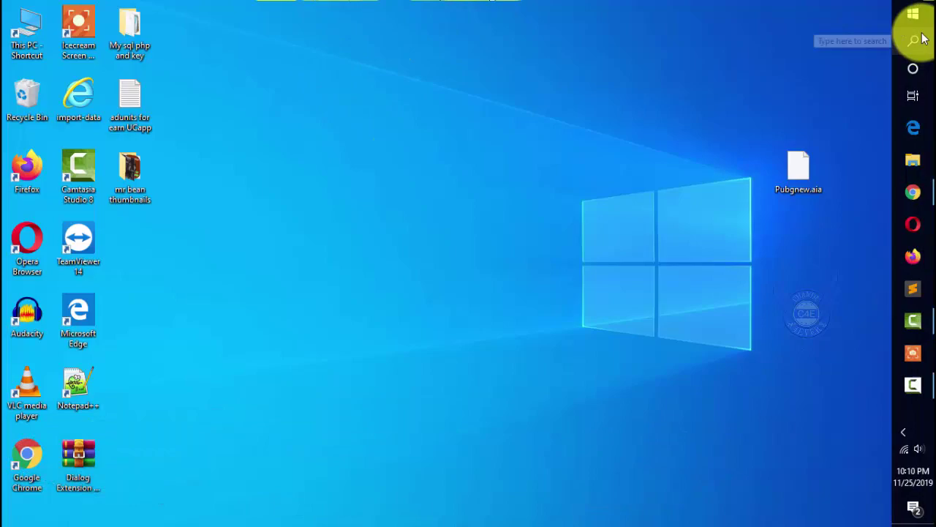
click(923, 38)
text(run)
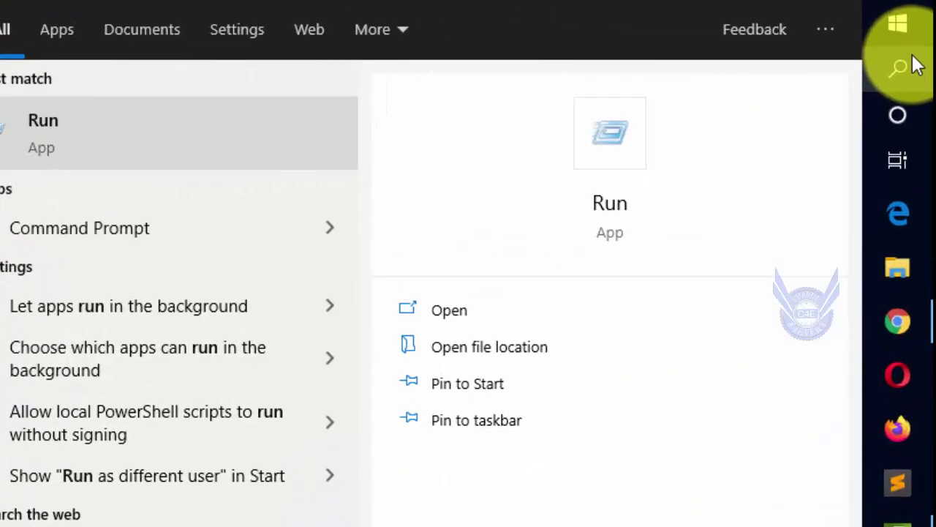
key(Return)
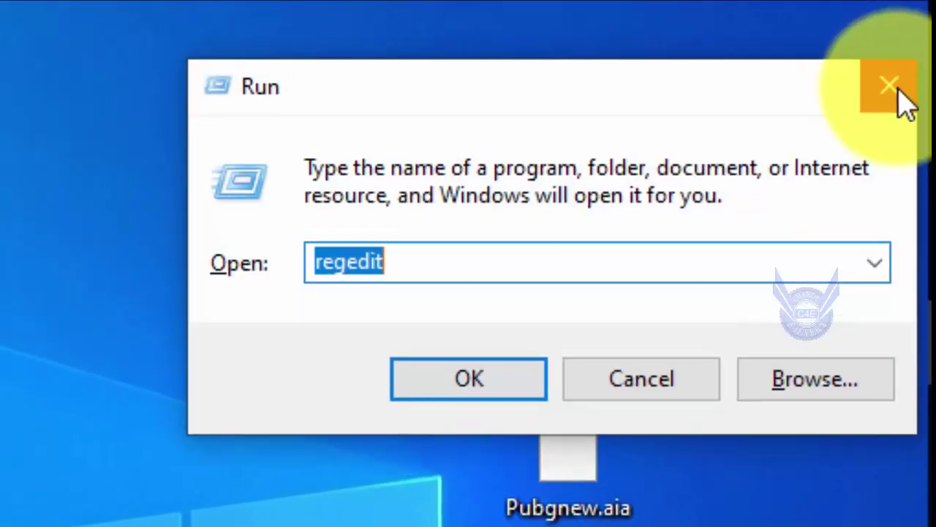
text(%temp)
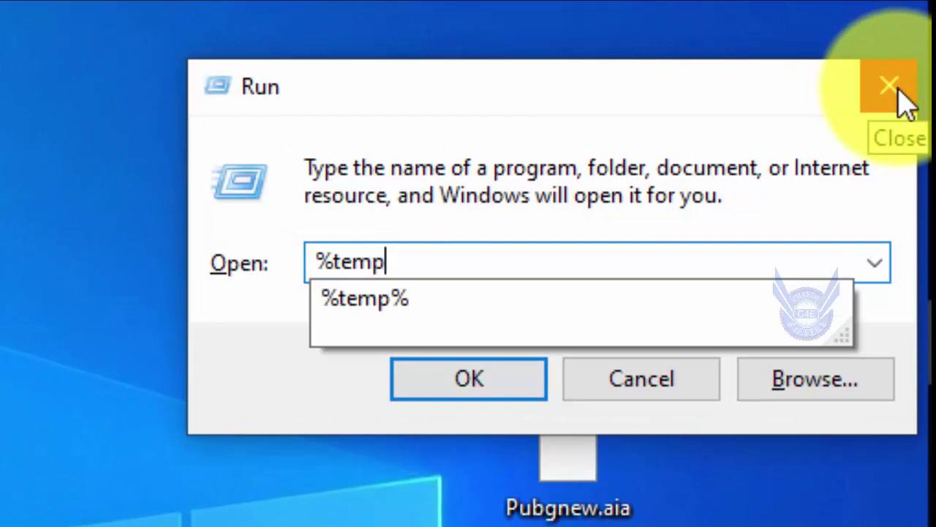
text(%)
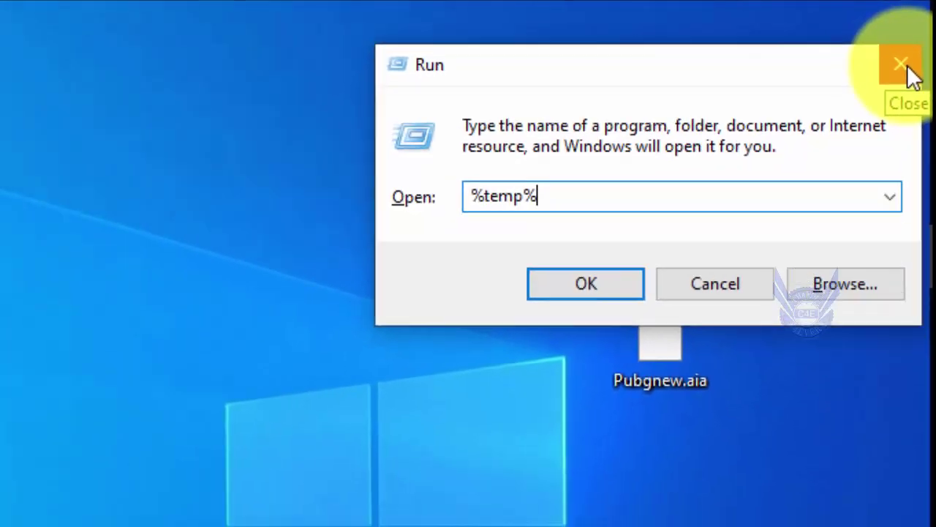
click(891, 88)
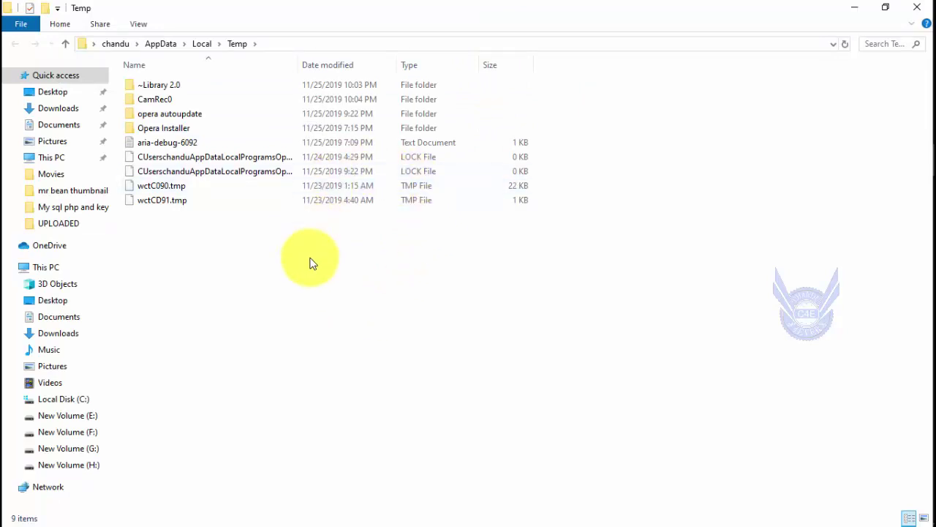
Delete all files and folders in the user's Temp folder.
drag(243, 321, 312, 88)
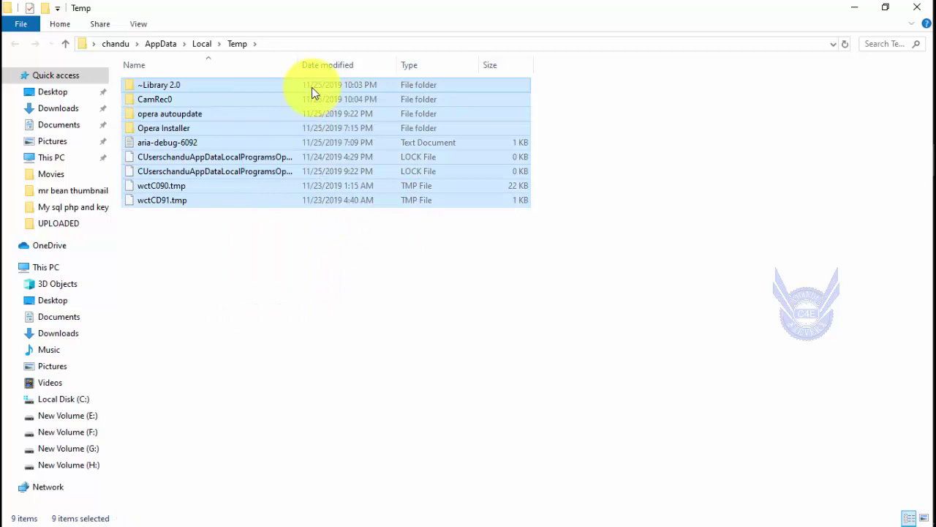
right_click(312, 87)
click(379, 340)
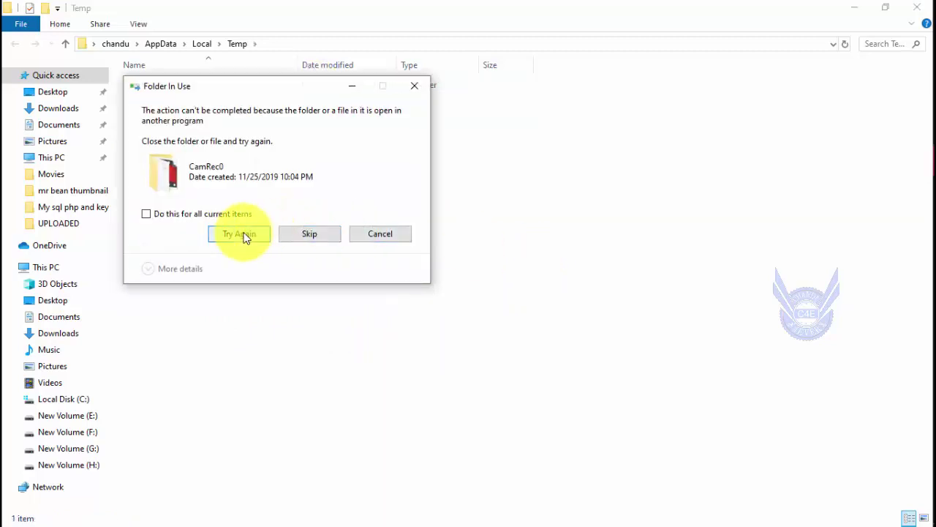
Retry deleting the in-use CamRec0 folder, then cancel its deletion and close the Temp folder.
click(245, 236)
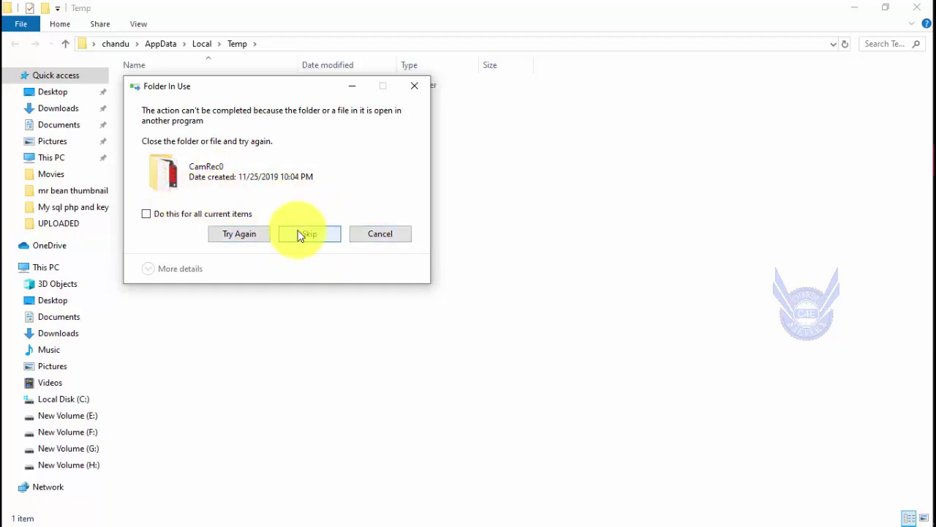
click(242, 234)
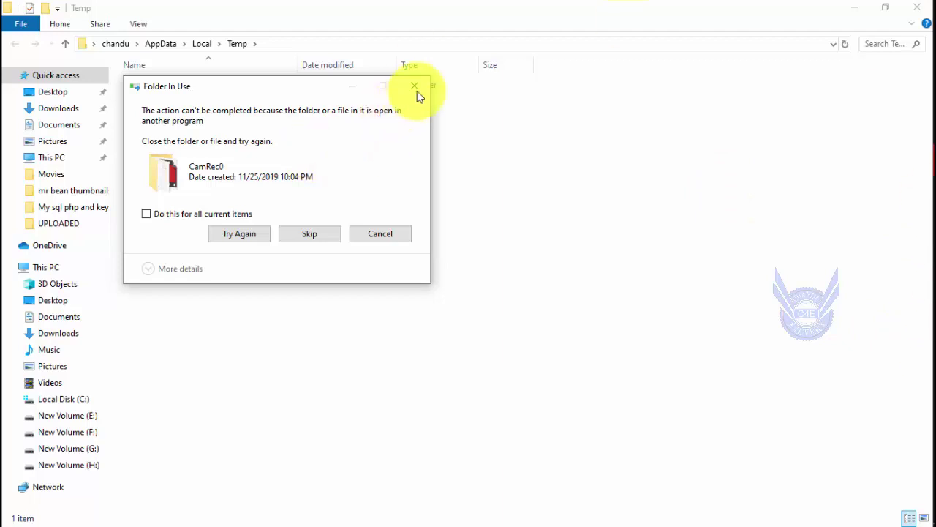
click(391, 234)
click(300, 219)
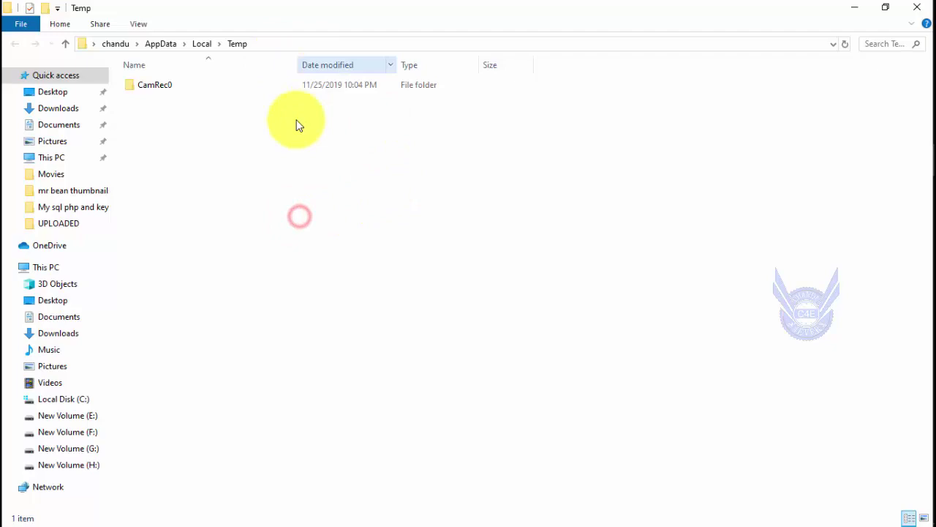
click(907, 6)
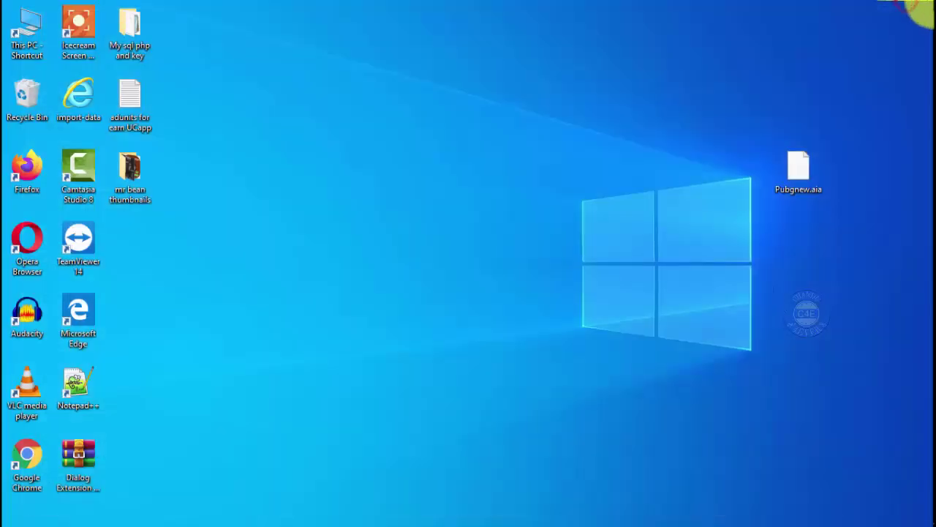
Open the Windows Temp folder by running temp from the Run dialog.
click(914, 46)
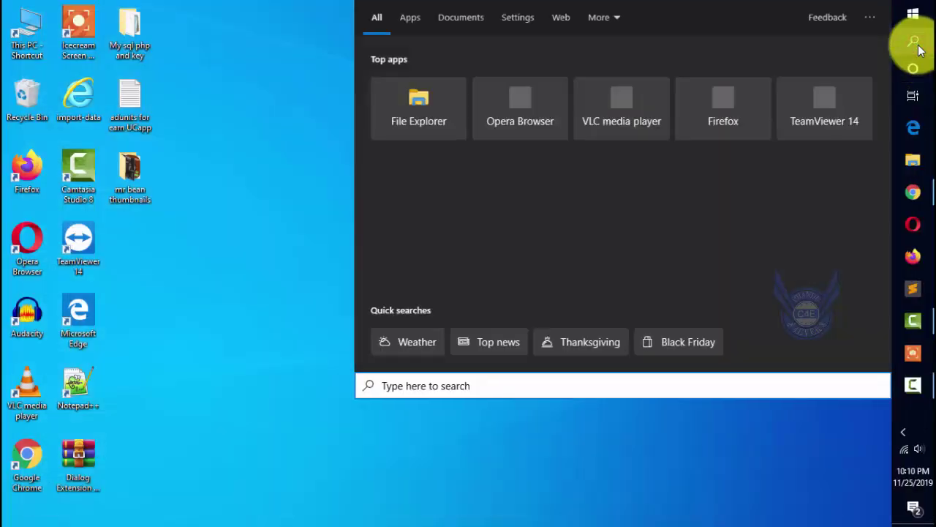
text(run')
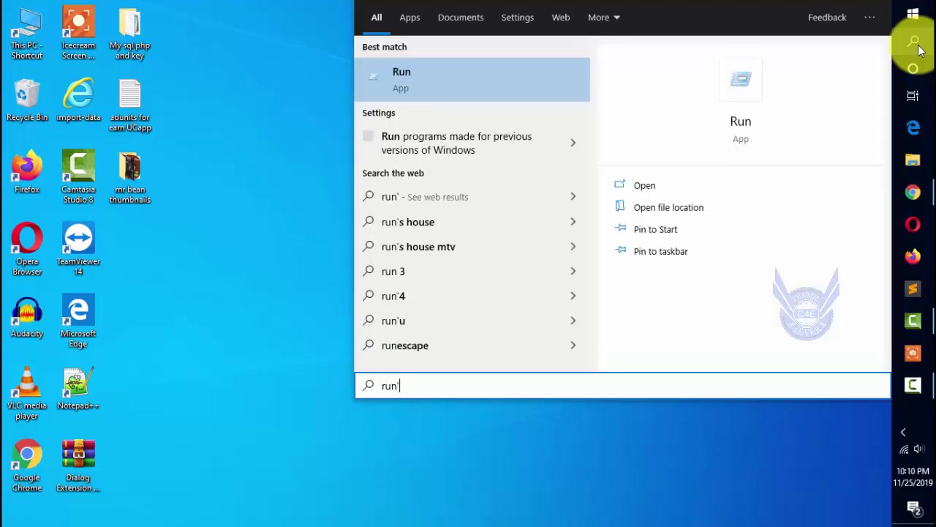
click(412, 79)
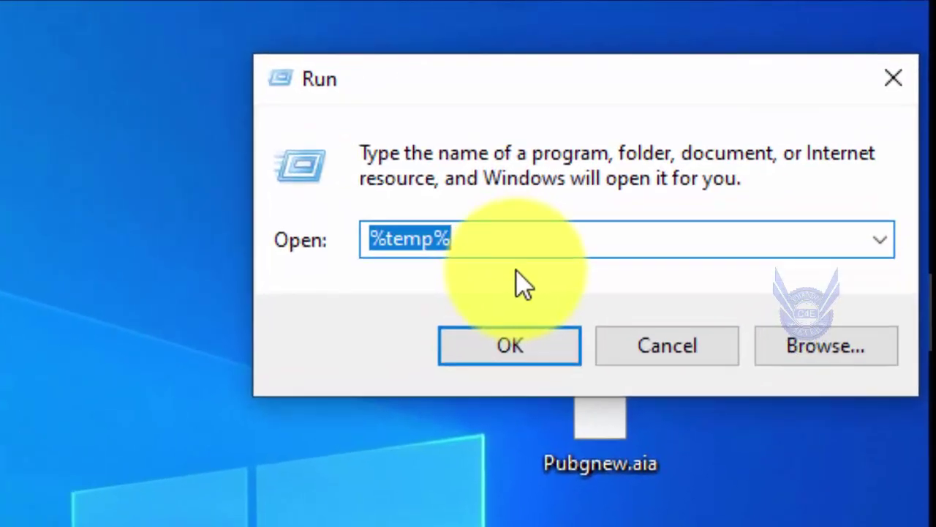
text(temp)
click(510, 345)
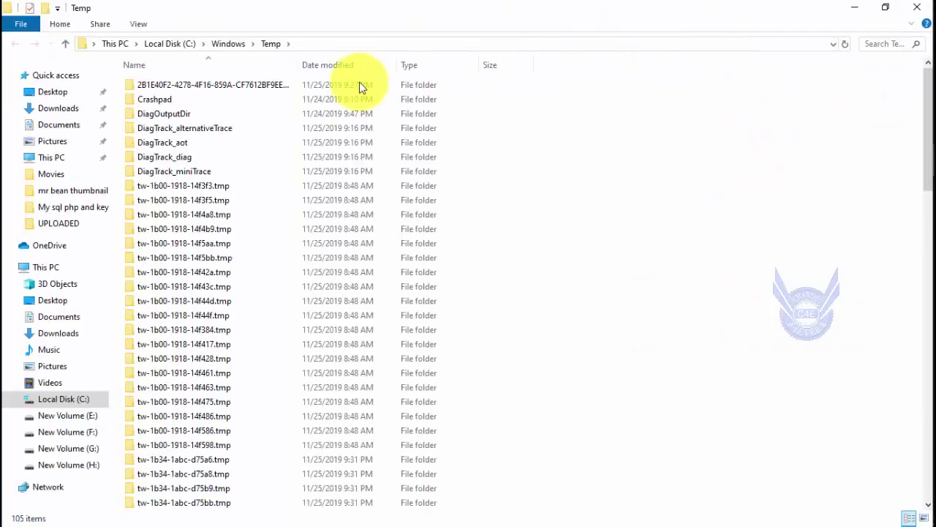
Delete all items in the Windows Temp folder on the C: drive.
scroll(309, 307, down, 6)
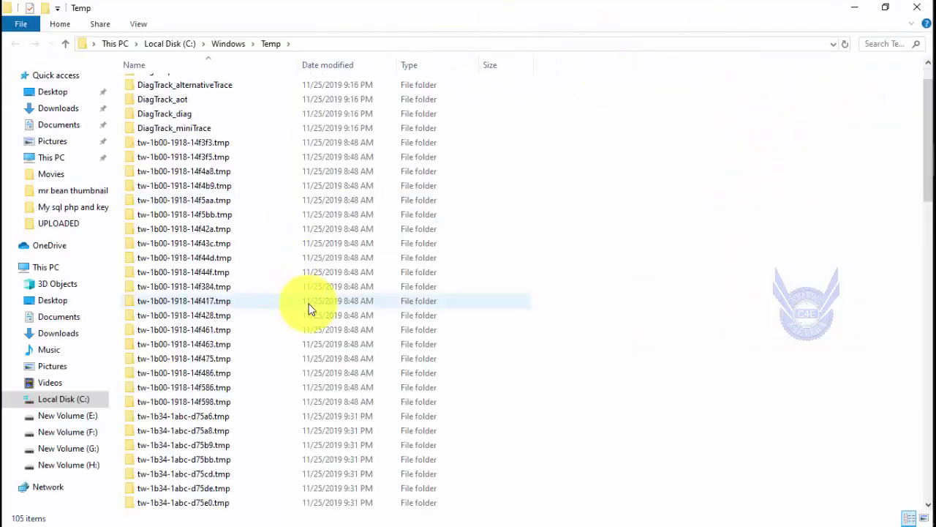
scroll(282, 299, up, 6)
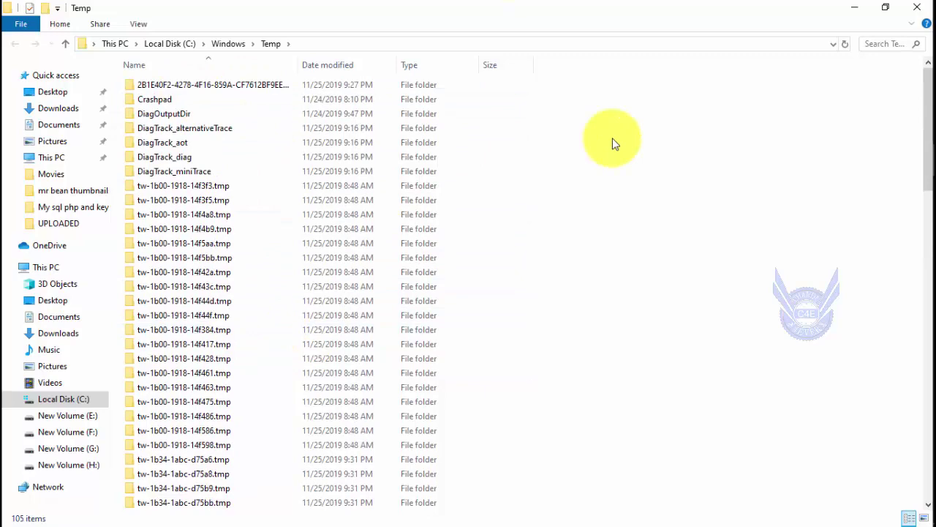
key(ctrl+a)
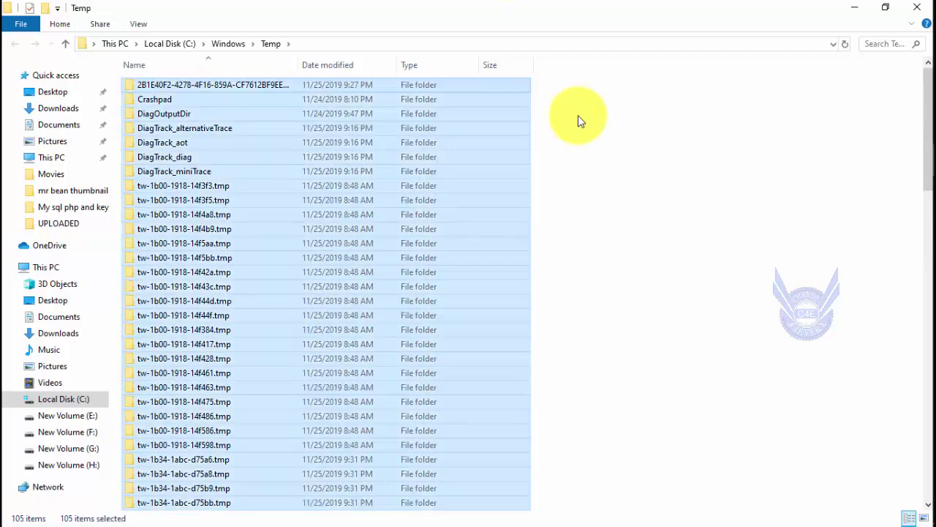
right_click(324, 132)
click(383, 331)
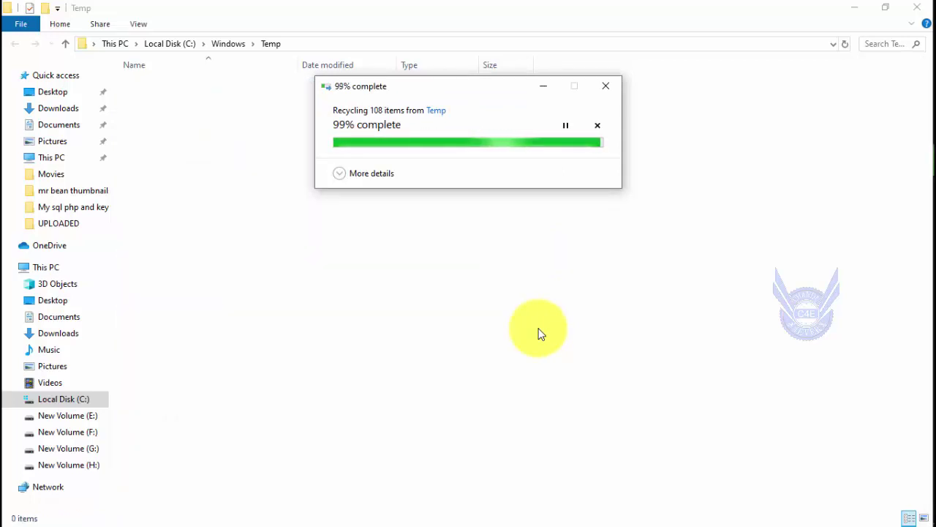
Close the Temp folder, then open the Windows Prefetch folder by running prefetch from the Run dialog and granting permanent access.
click(916, 9)
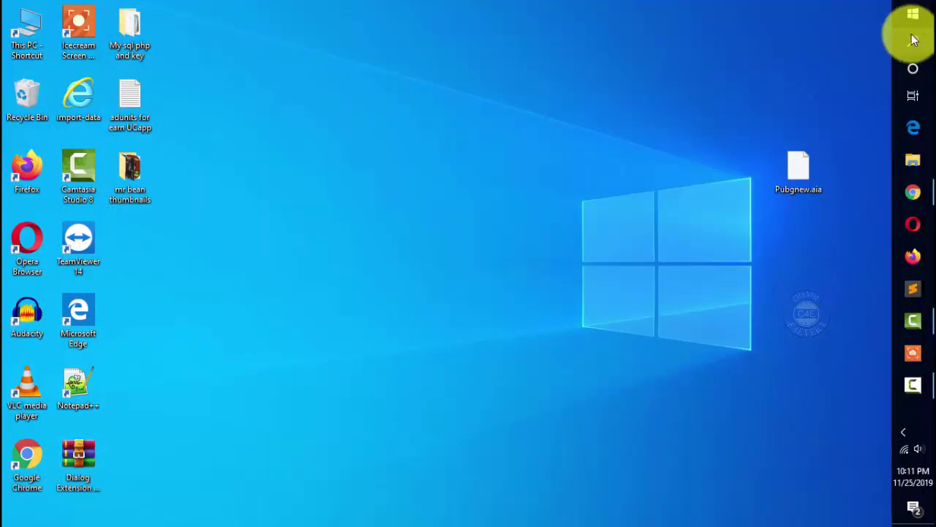
click(912, 37)
text(ru)
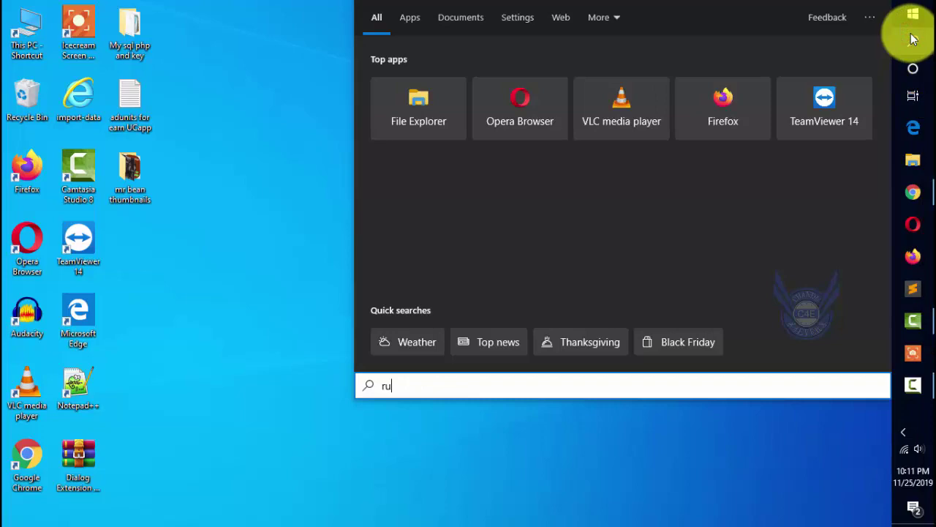
text(n)
key(Return)
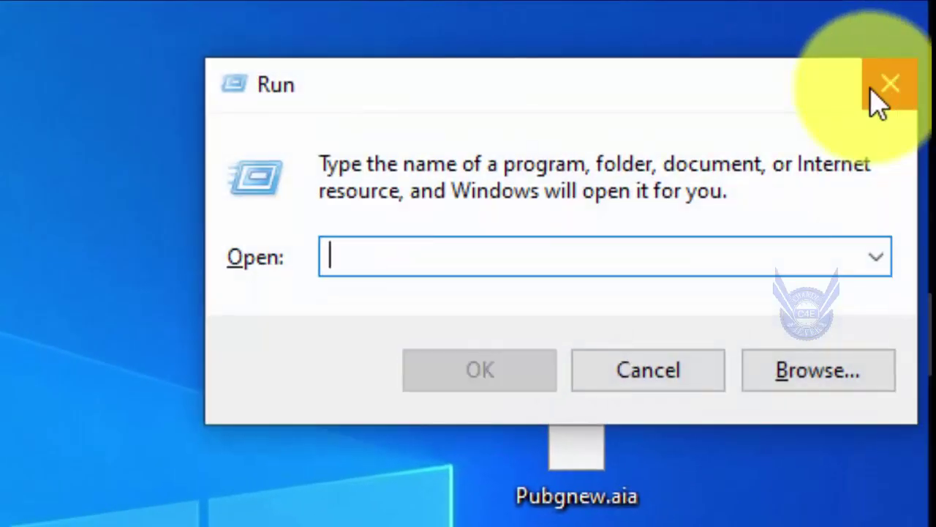
text(prefetch)
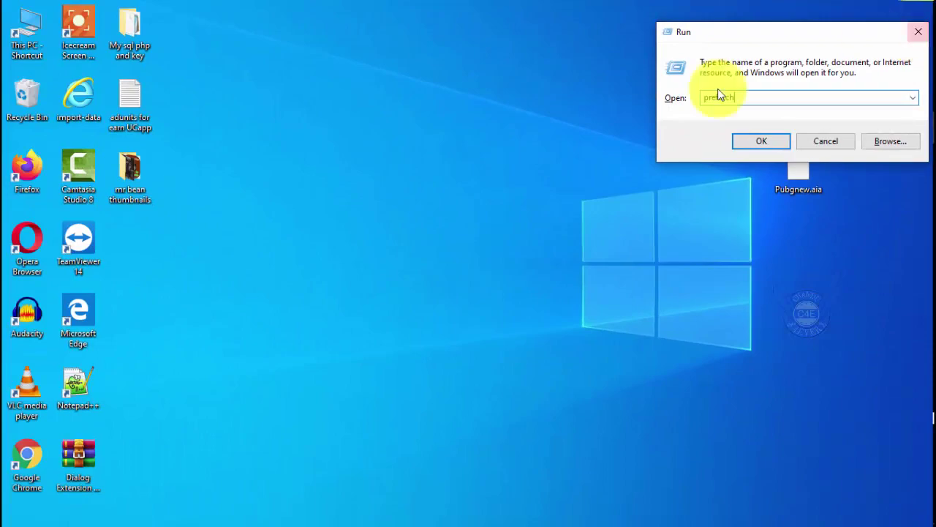
click(759, 139)
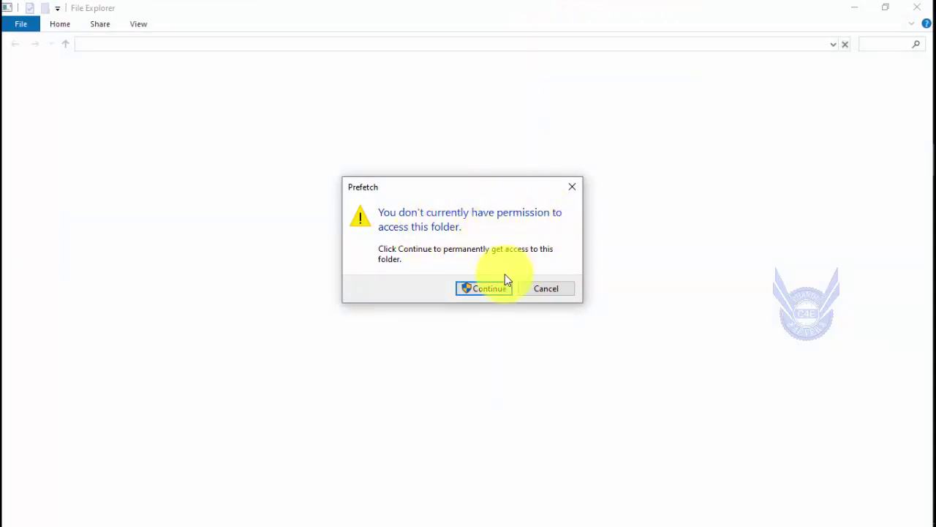
click(477, 289)
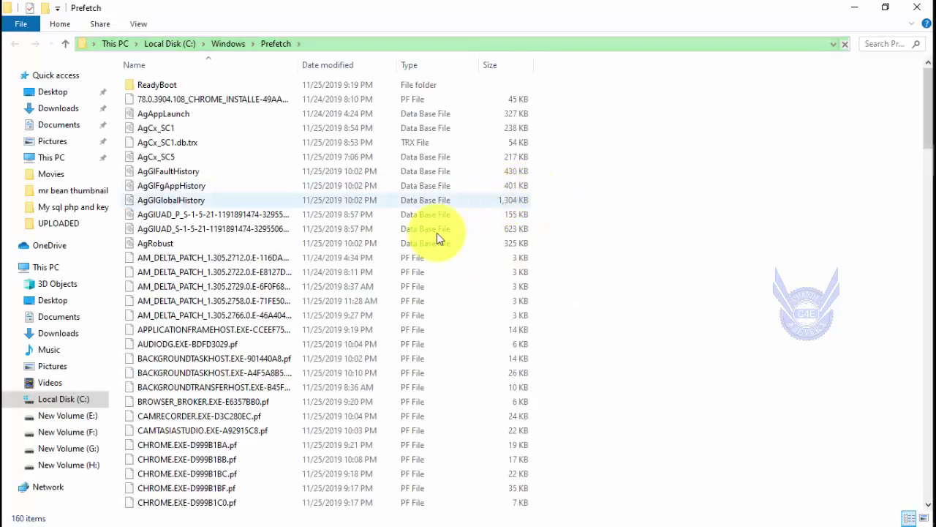
Delete all items in the Prefetch folder, skipping the in-use file PfPre_792c601b.mkd.
scroll(414, 348, down, 4)
scroll(412, 351, down, 1)
scroll(412, 351, up, 5)
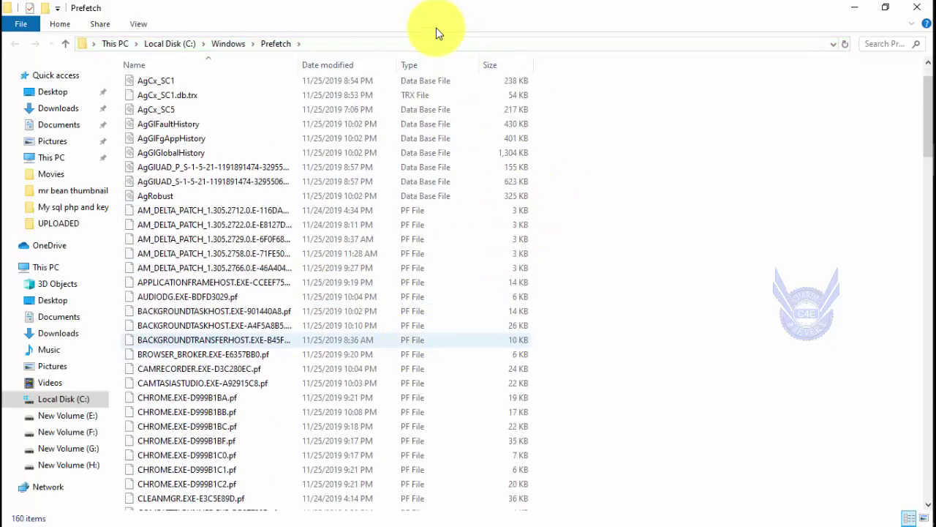
scroll(376, 283, down, 3)
scroll(630, 252, up, 4)
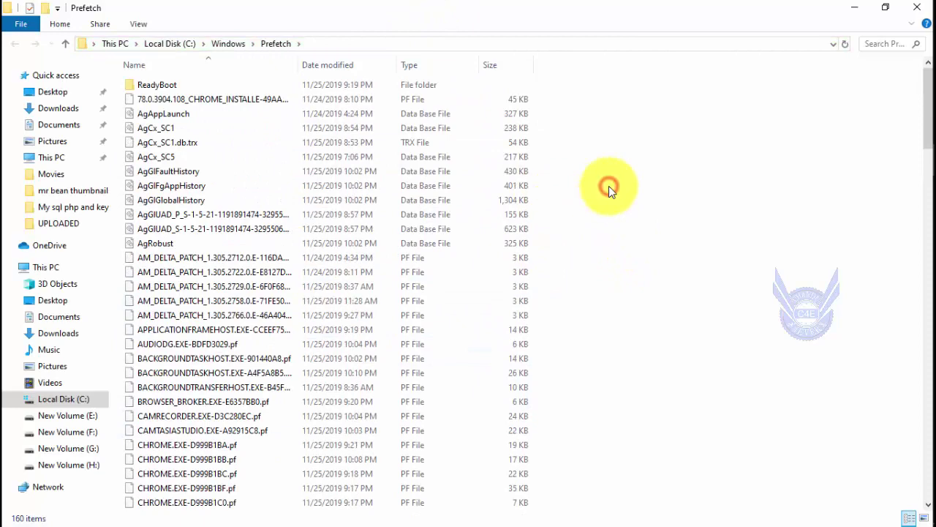
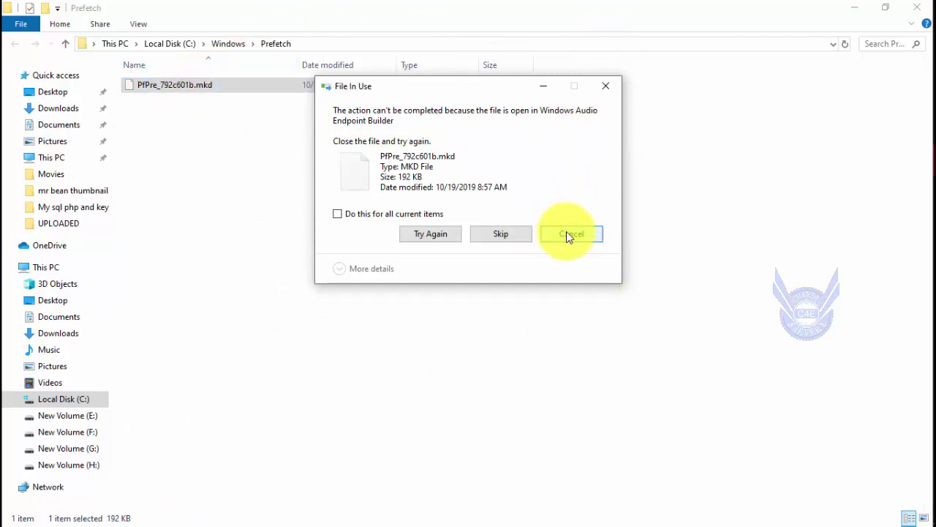
click(514, 234)
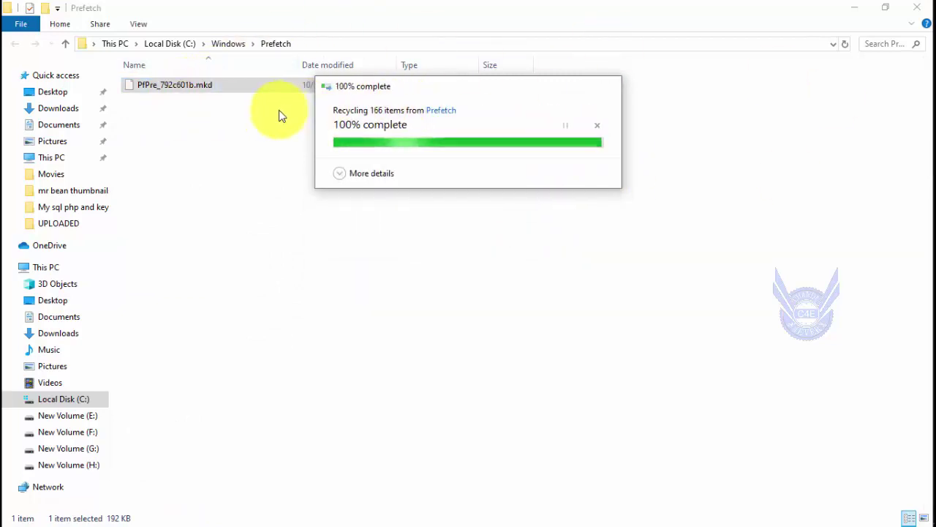
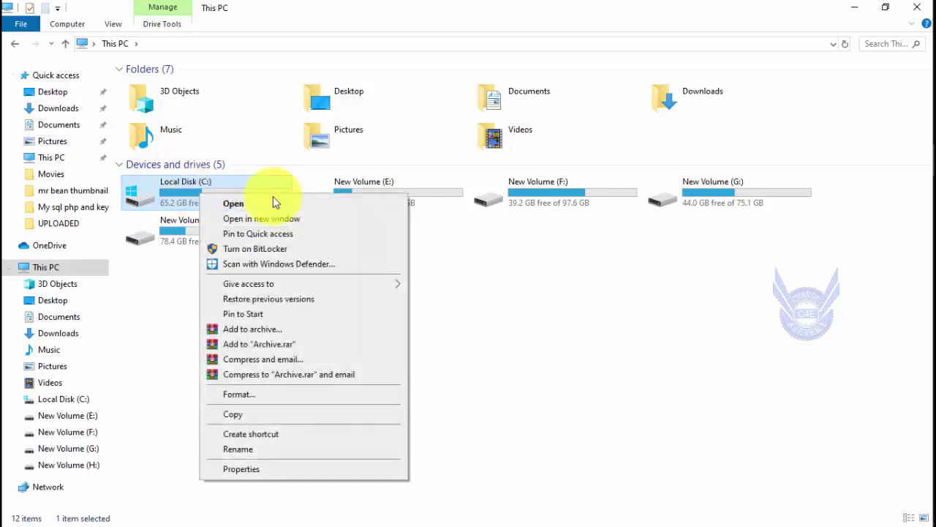
Start Disk Cleanup from the properties of Local Disk (C:) and extend it to system files.
click(246, 469)
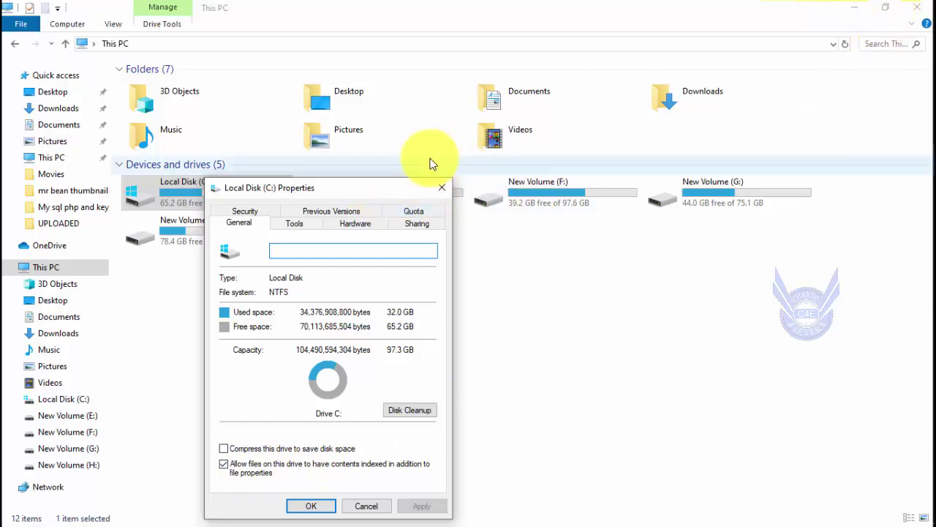
drag(354, 192, 353, 118)
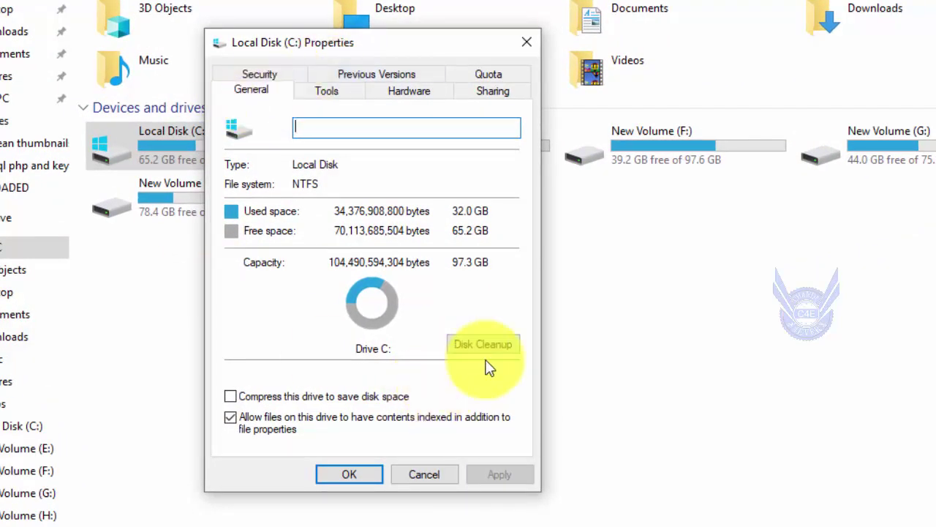
click(463, 343)
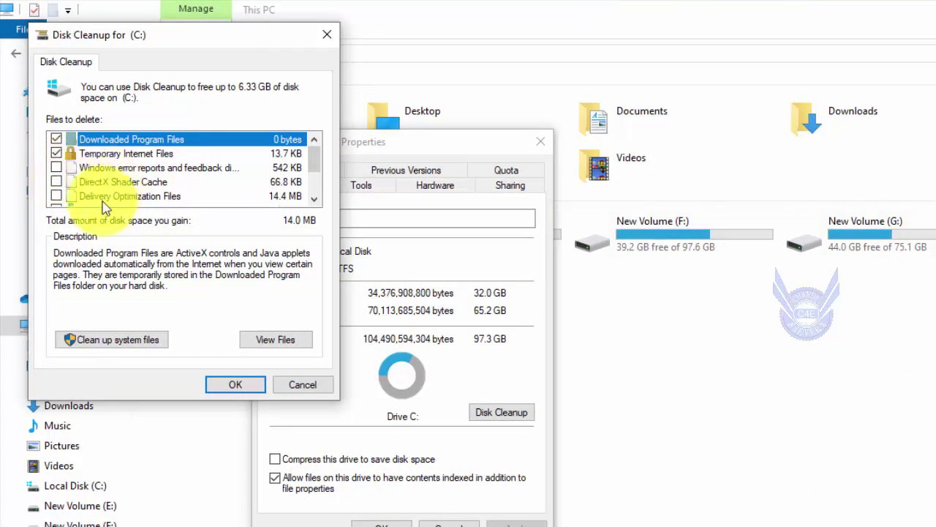
click(110, 342)
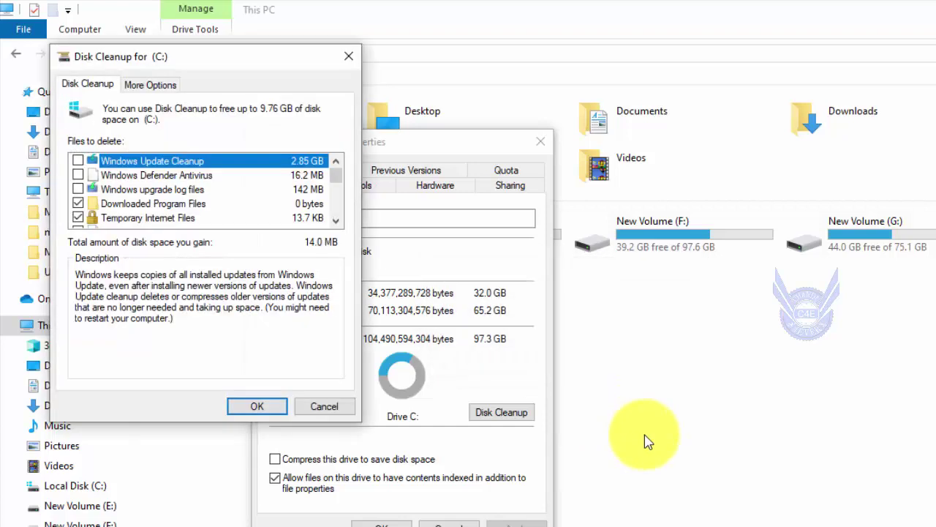
Permanently delete the preselected Disk Cleanup files on C:, then close the drive properties and the This PC window.
click(258, 407)
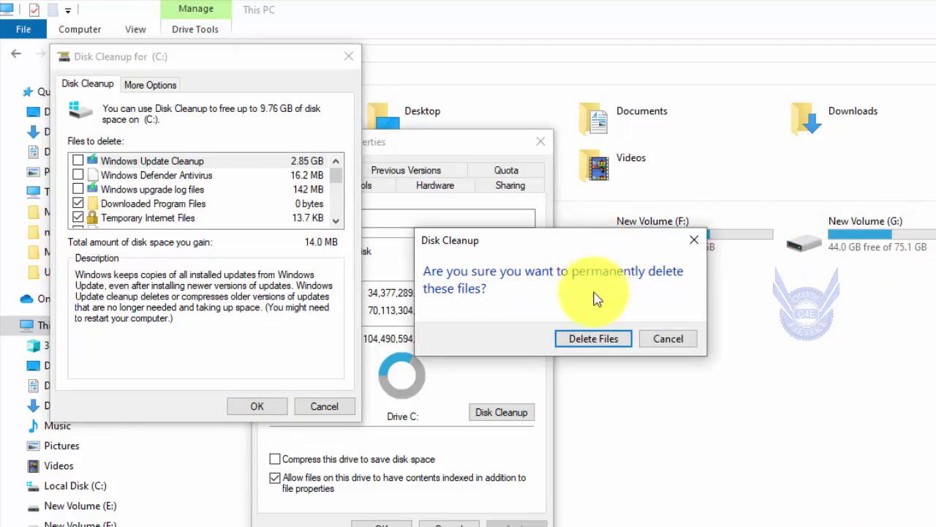
click(601, 337)
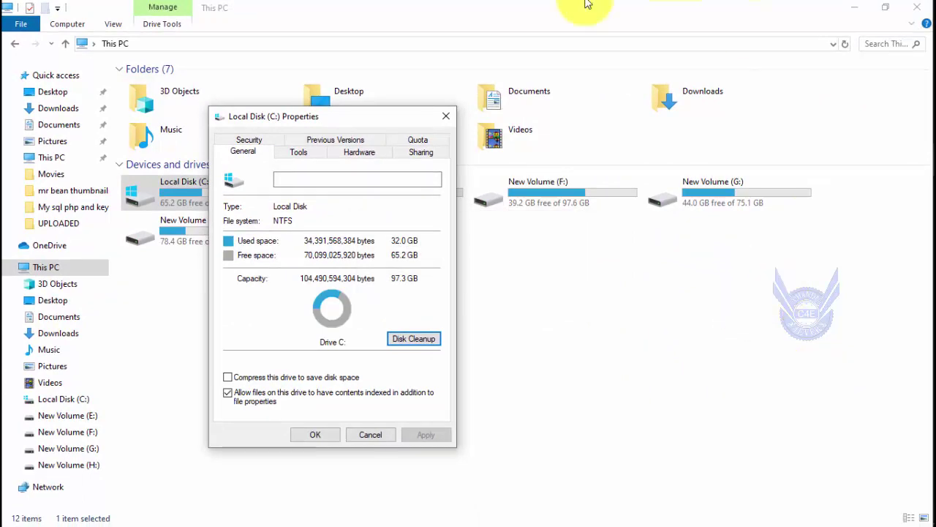
click(445, 116)
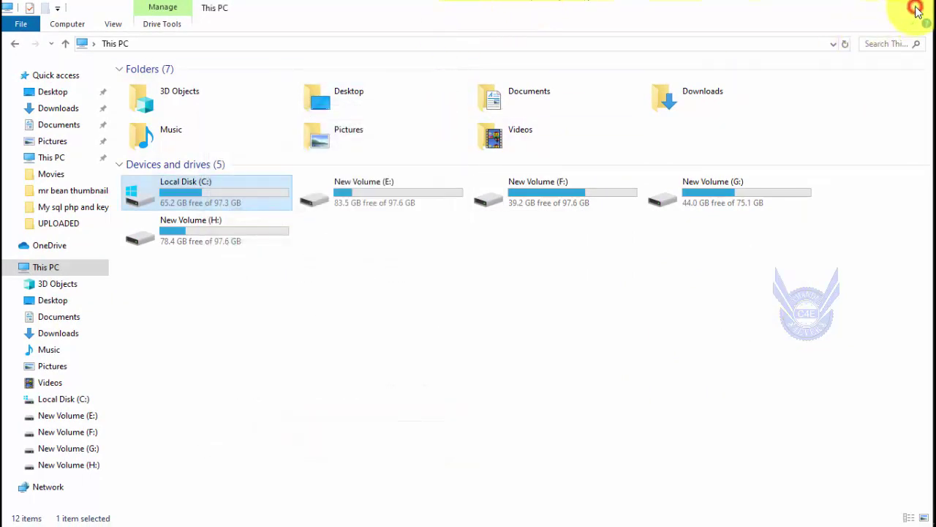
click(916, 9)
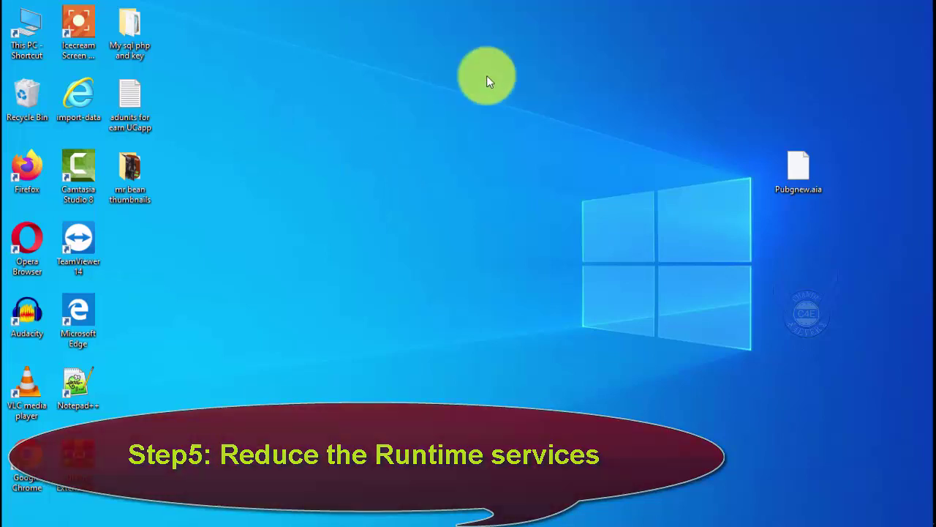
Open System Configuration by running msconfig from the Run dialog.
mouse_move(914, 63)
click(915, 41)
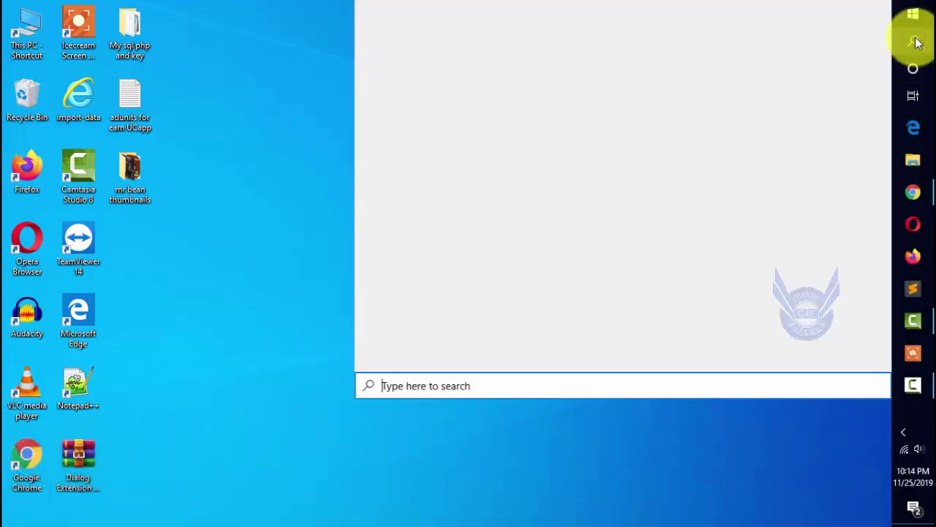
text(run)
key(Return)
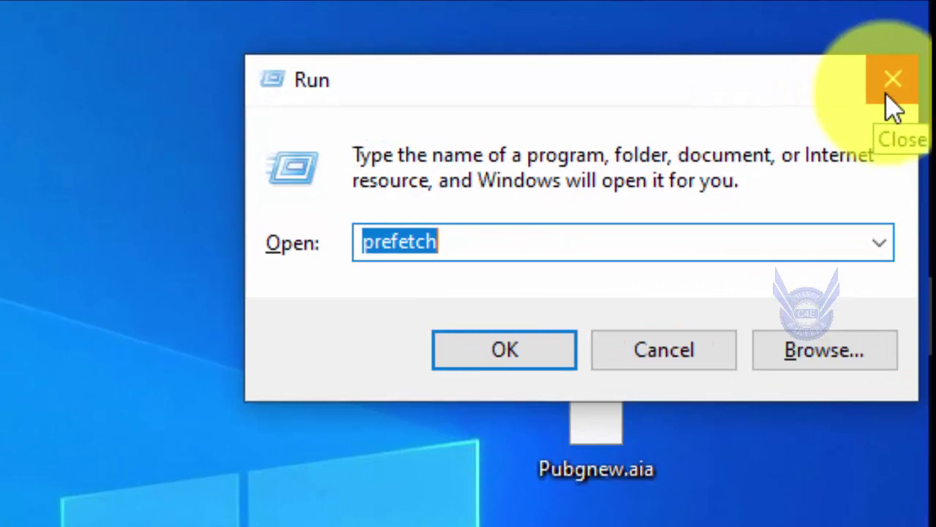
text(msc)
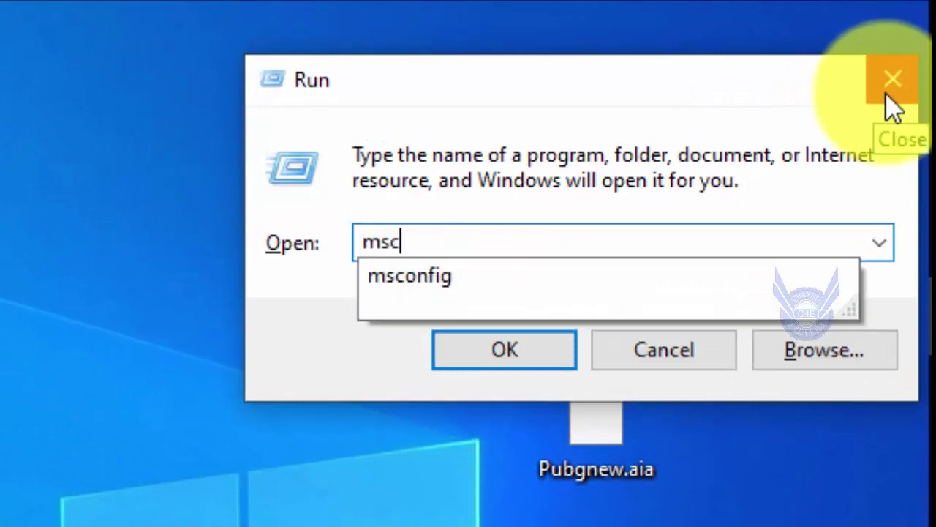
text(onfig)
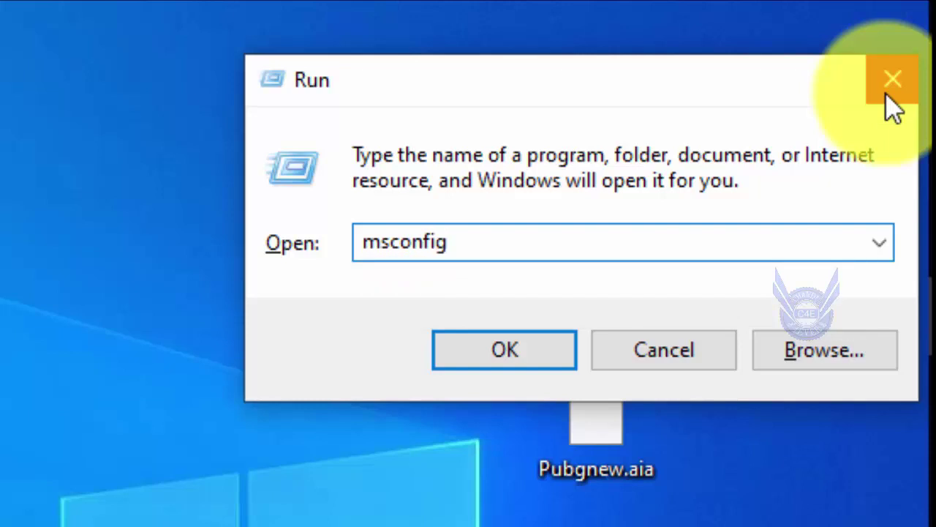
click(518, 362)
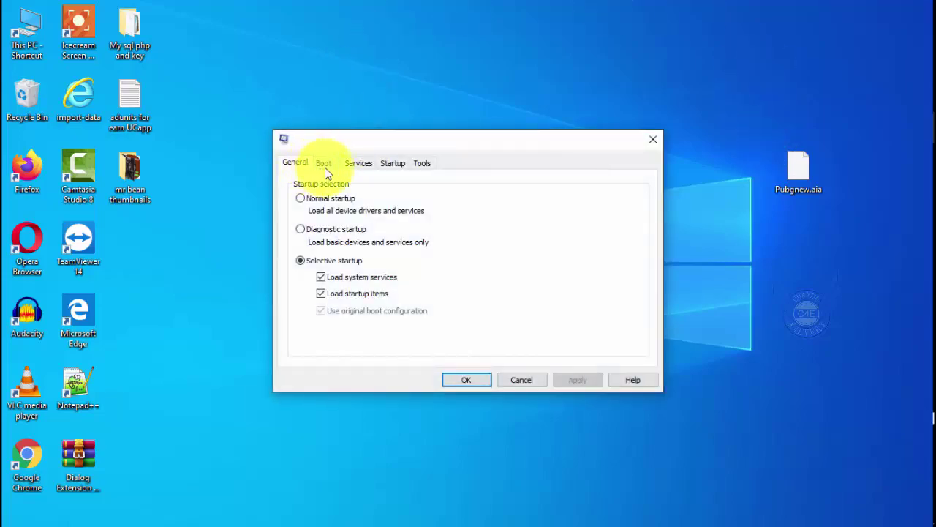
Hide all Microsoft services, disable all remaining services, apply the change and exit System Configuration without restarting.
click(364, 167)
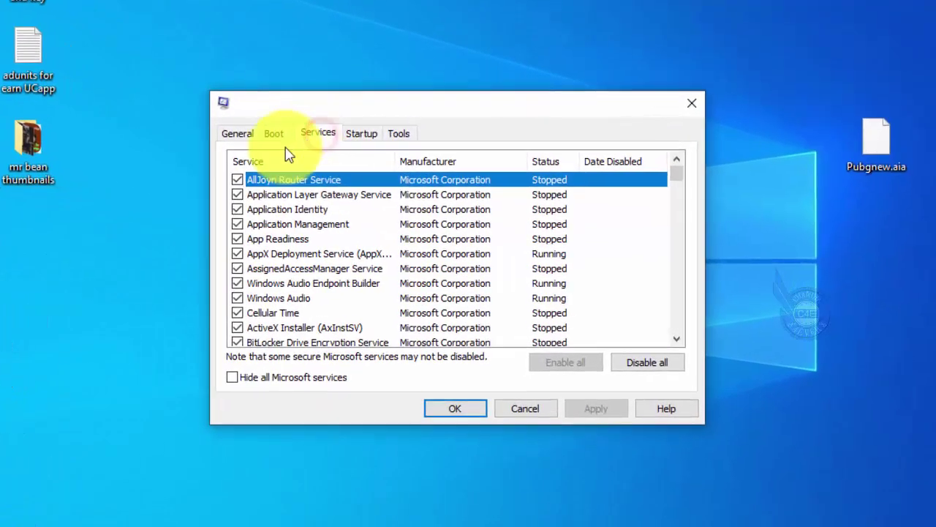
drag(472, 106, 442, 2)
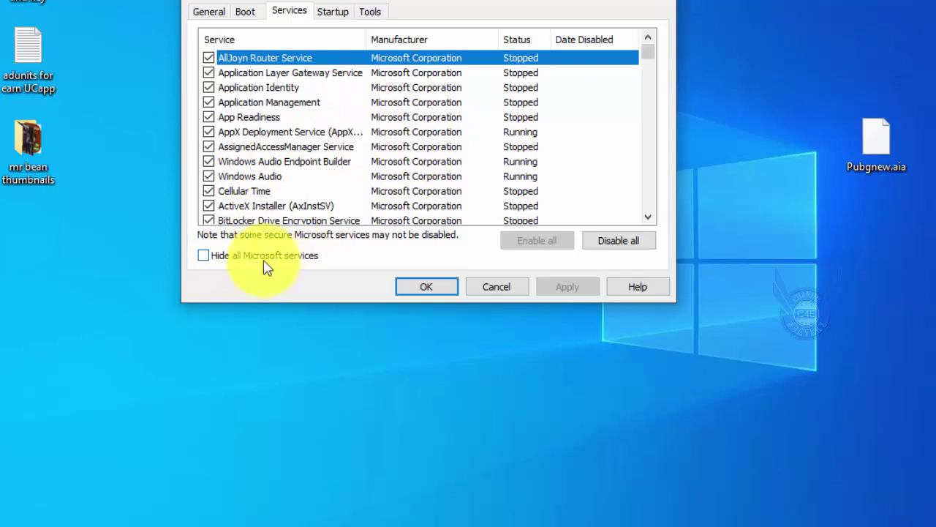
click(213, 257)
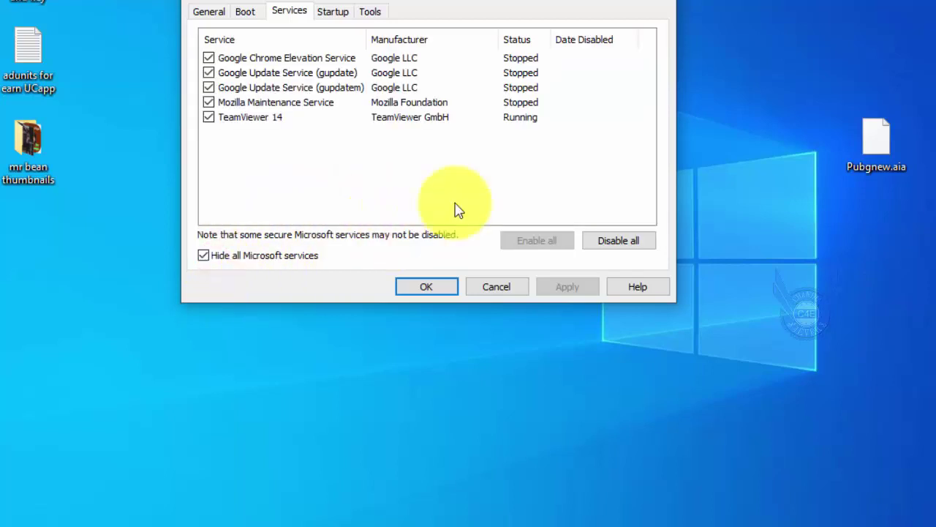
click(614, 241)
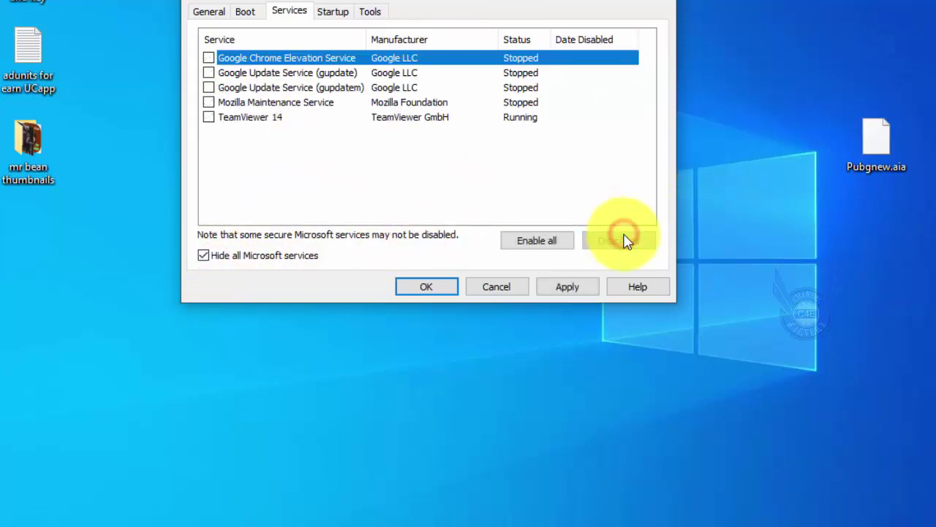
click(428, 289)
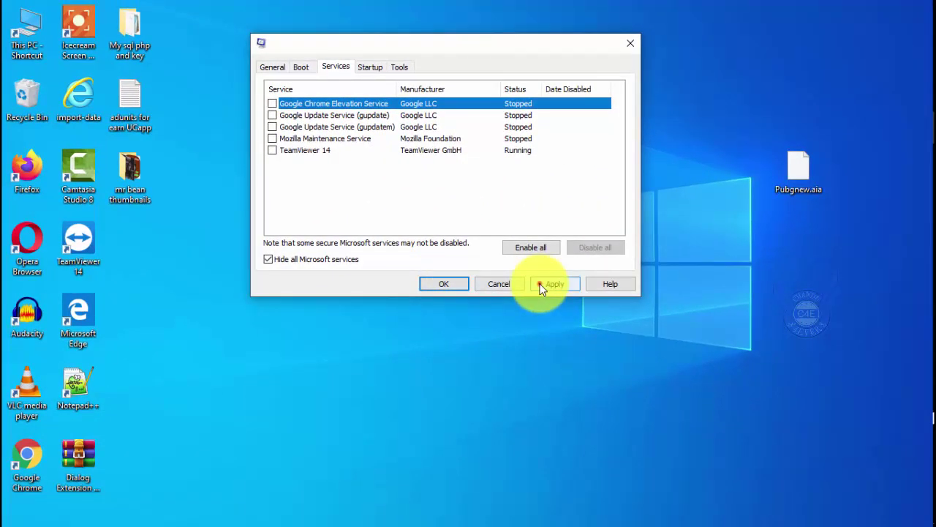
click(545, 285)
click(444, 284)
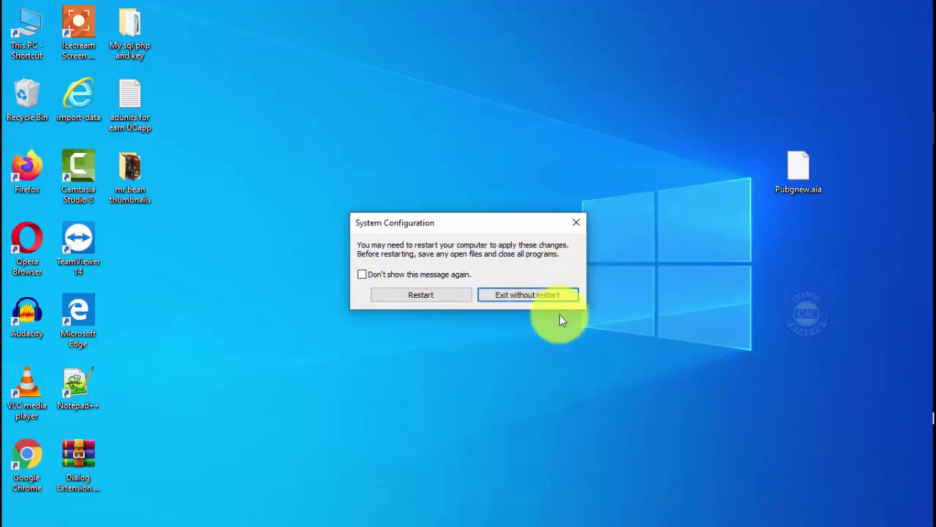
click(521, 297)
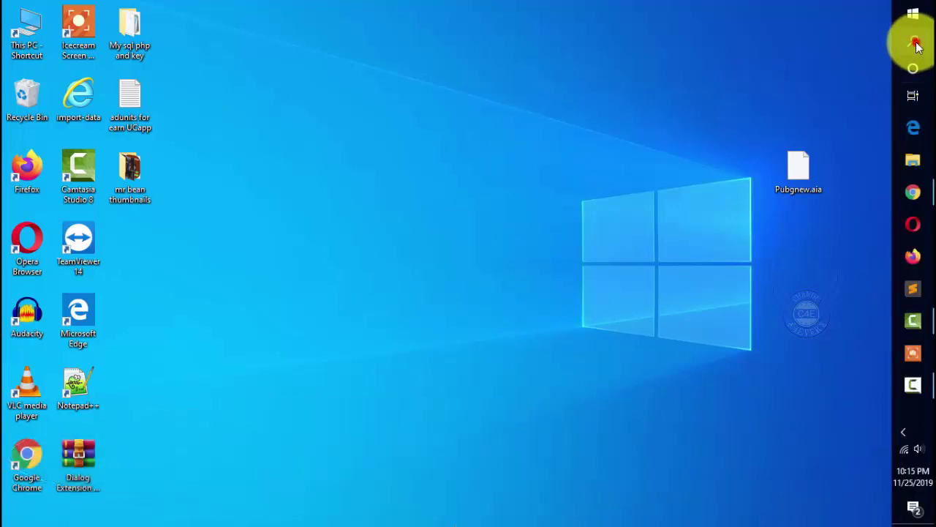
Open the Registry Editor by running regedit from the Run dialog.
click(916, 44)
text(run)
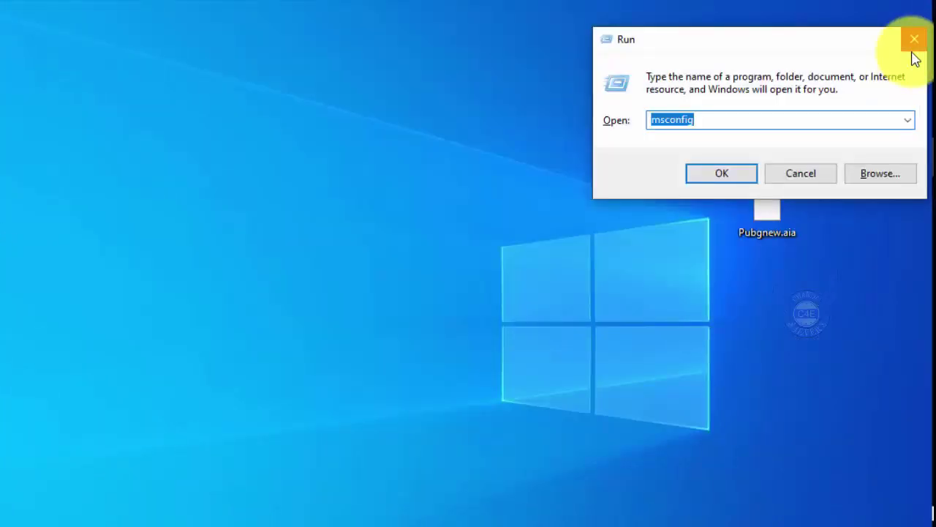
text(rehedit)
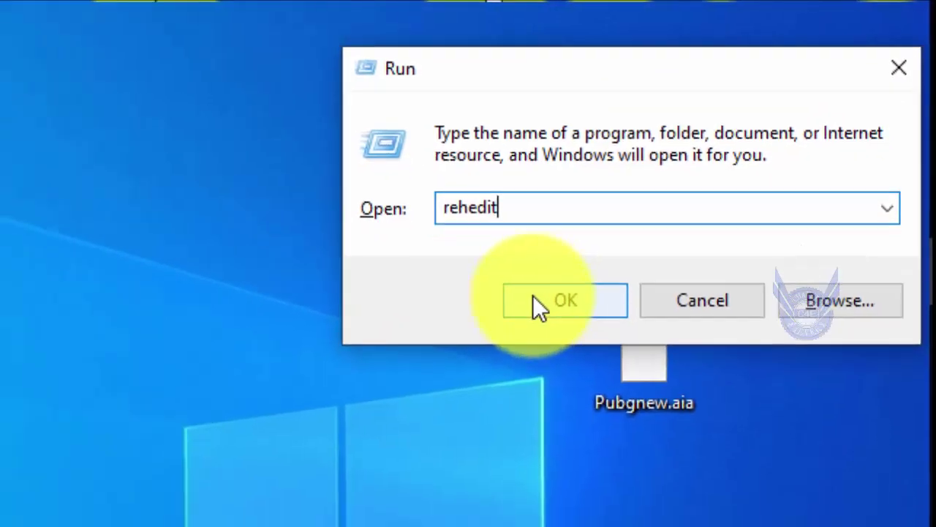
click(534, 300)
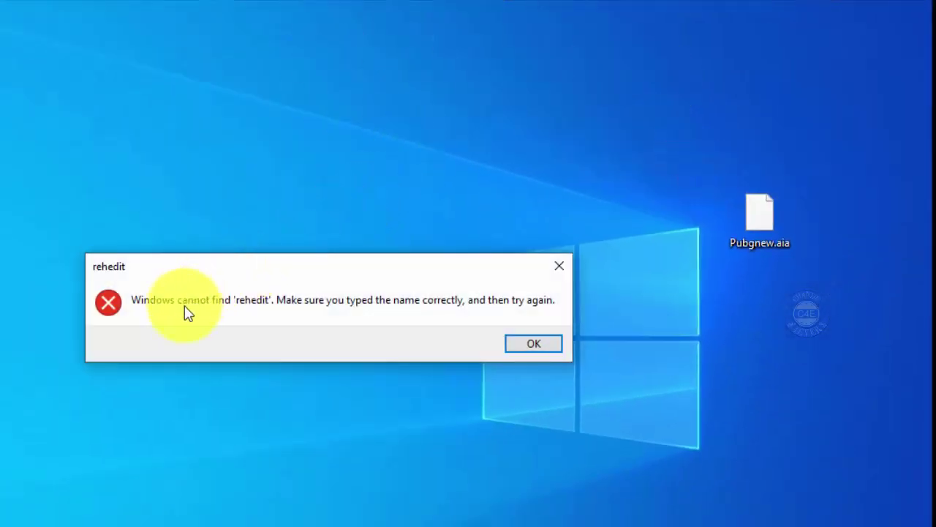
click(527, 347)
click(695, 127)
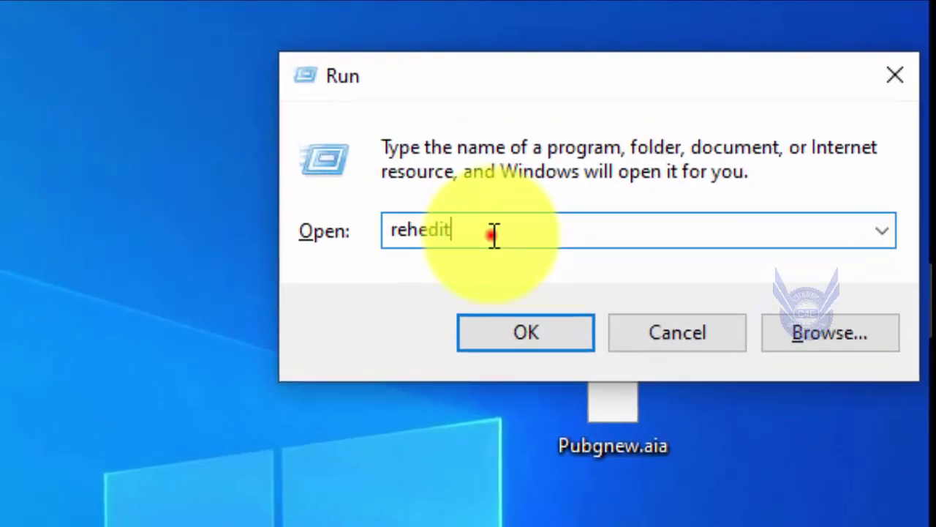
click(420, 231)
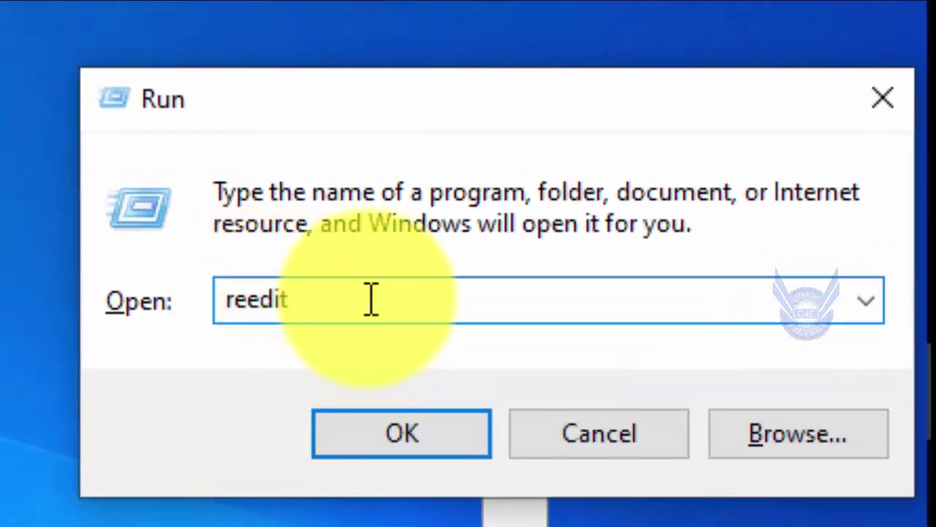
click(388, 437)
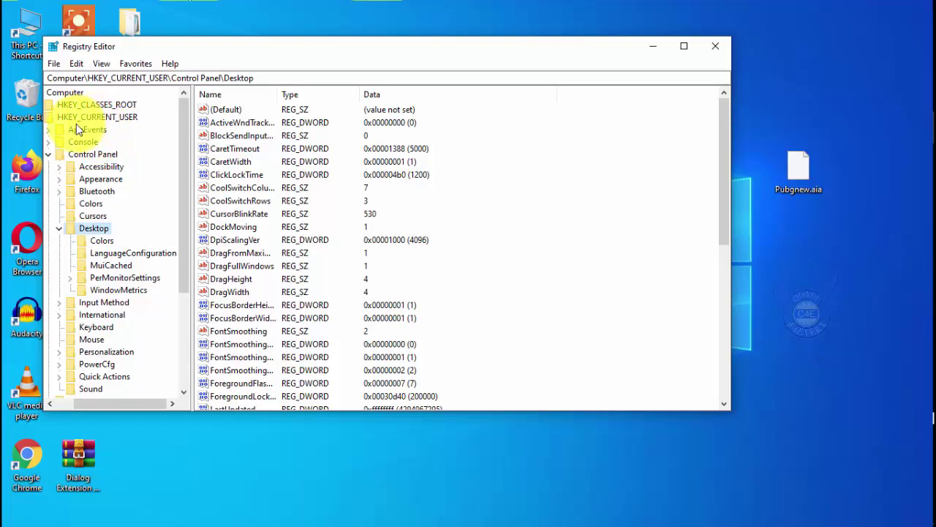
Go to the registry key HKEY_CURRENT_USER\Control Panel\Desktop and list its values.
double_click(106, 118)
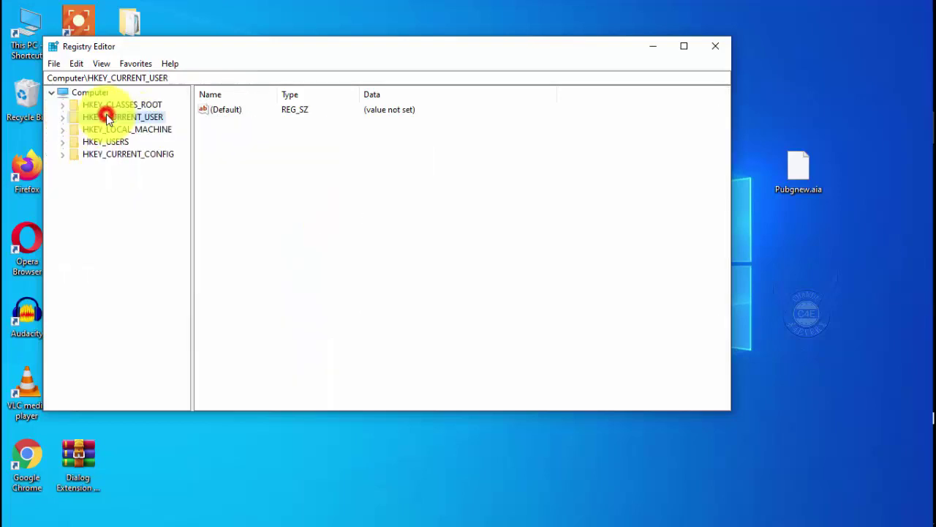
double_click(110, 118)
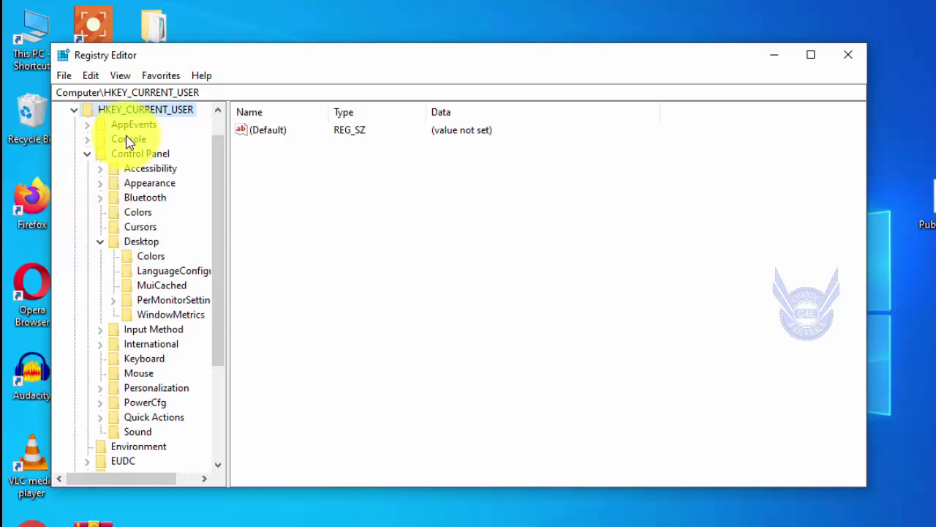
double_click(162, 154)
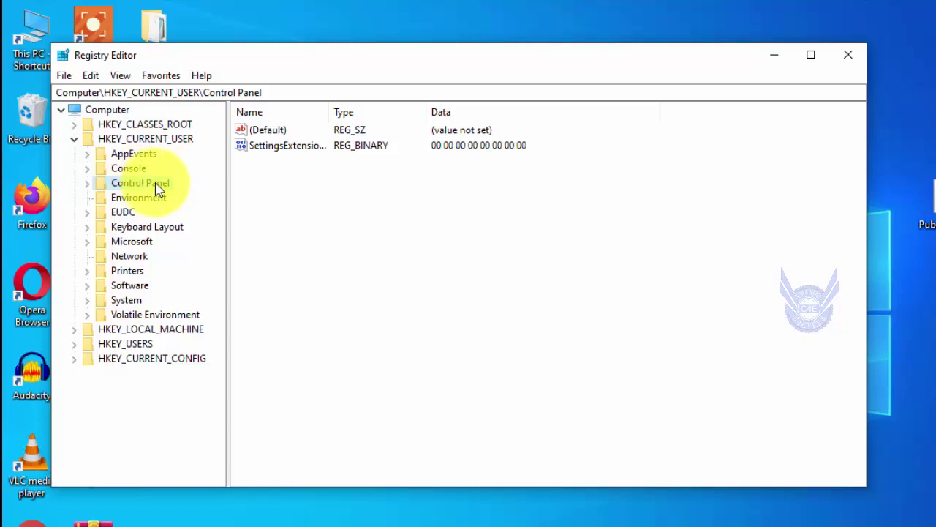
double_click(156, 183)
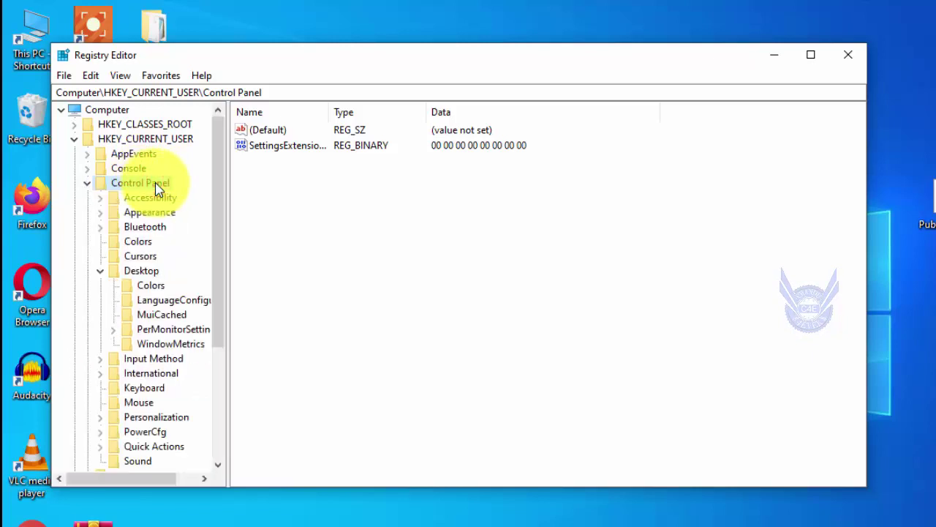
double_click(137, 274)
double_click(138, 276)
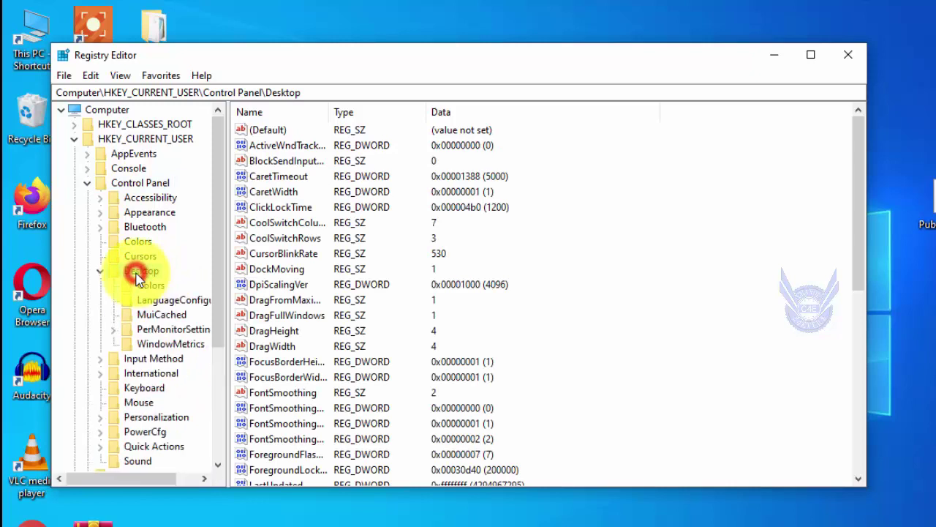
Set the value data of MenuShowDelay in the Desktop key to 10.
scroll(365, 298, down, 1)
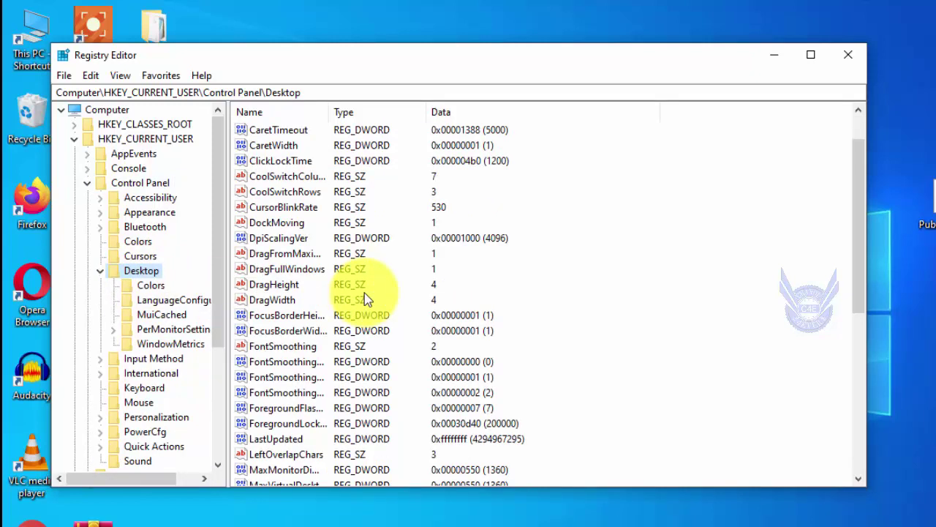
scroll(365, 296, down, 3)
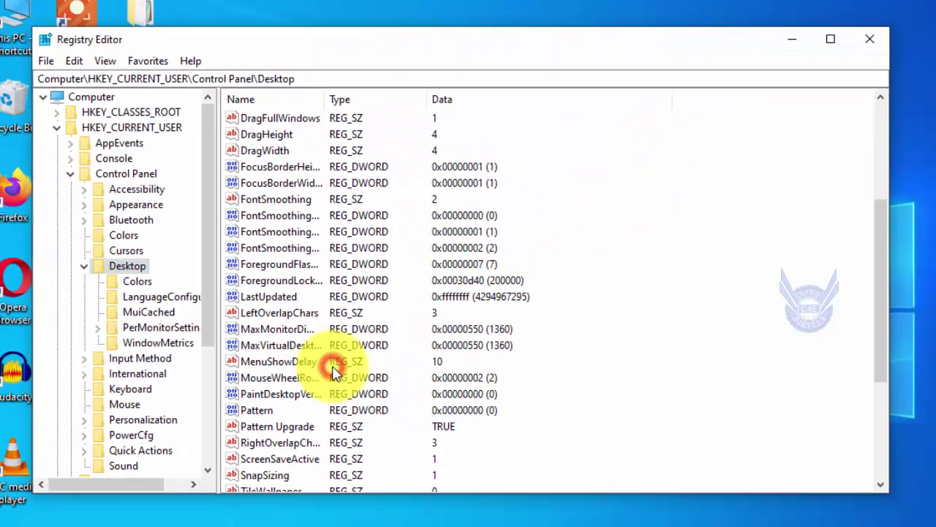
double_click(286, 361)
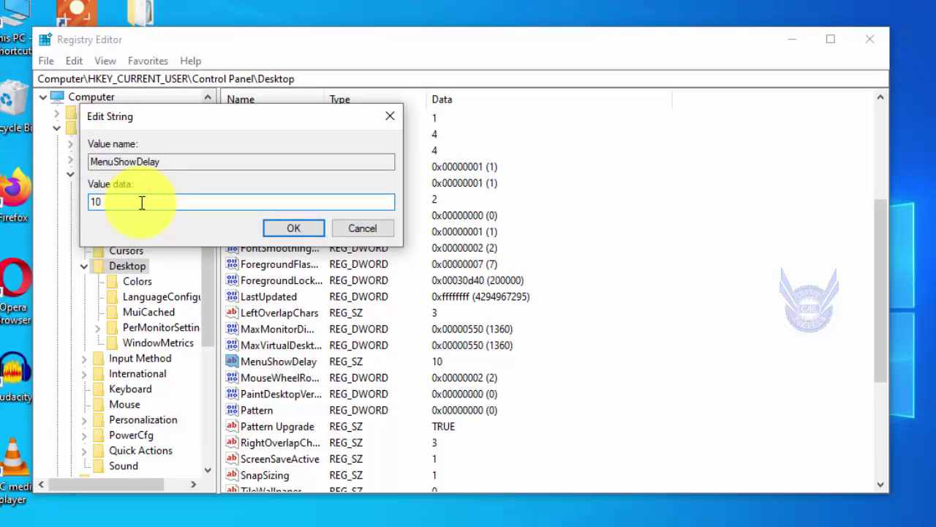
click(289, 228)
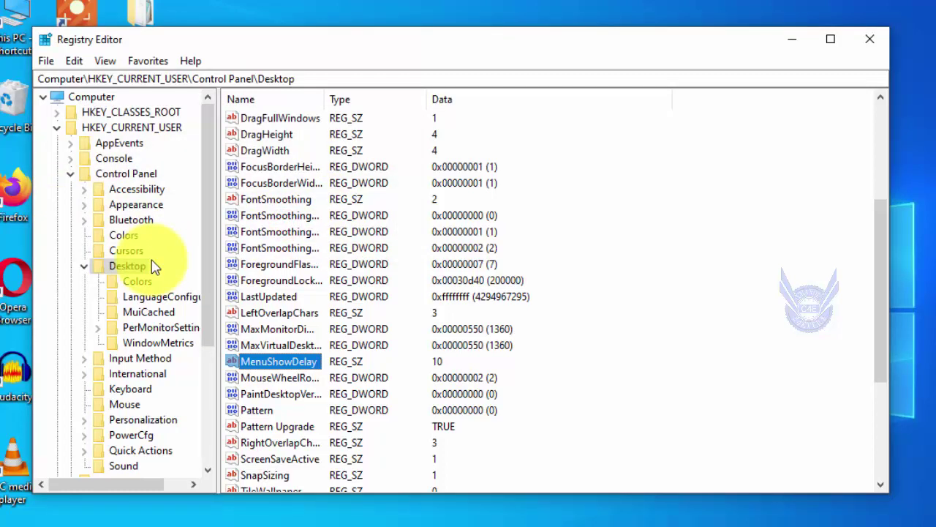
Set the value data of MouseHoverTime in the Control Panel\Mouse key to 10, then close the Registry Editor.
click(126, 404)
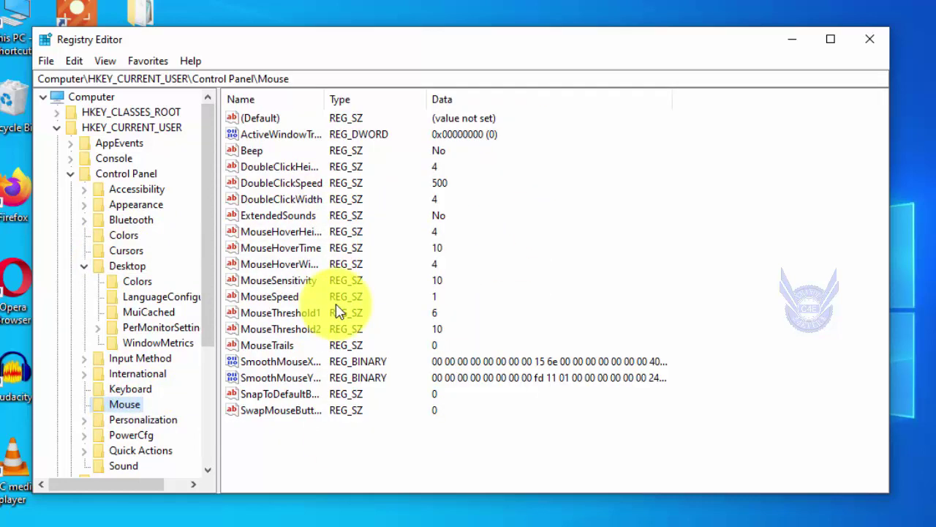
double_click(303, 249)
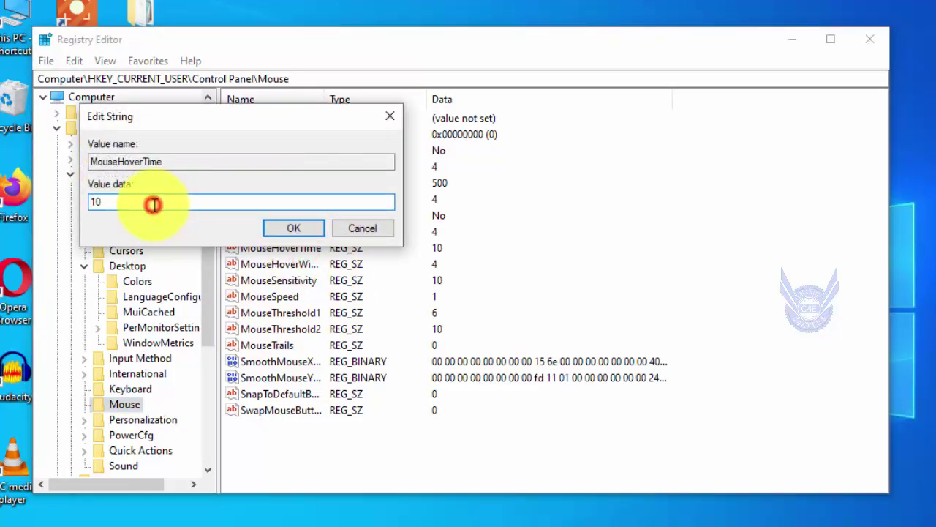
click(293, 228)
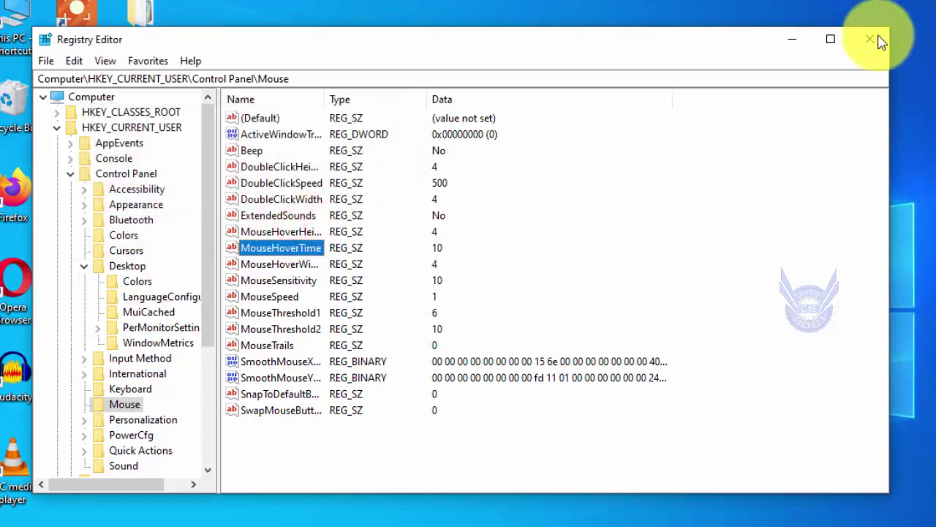
click(870, 40)
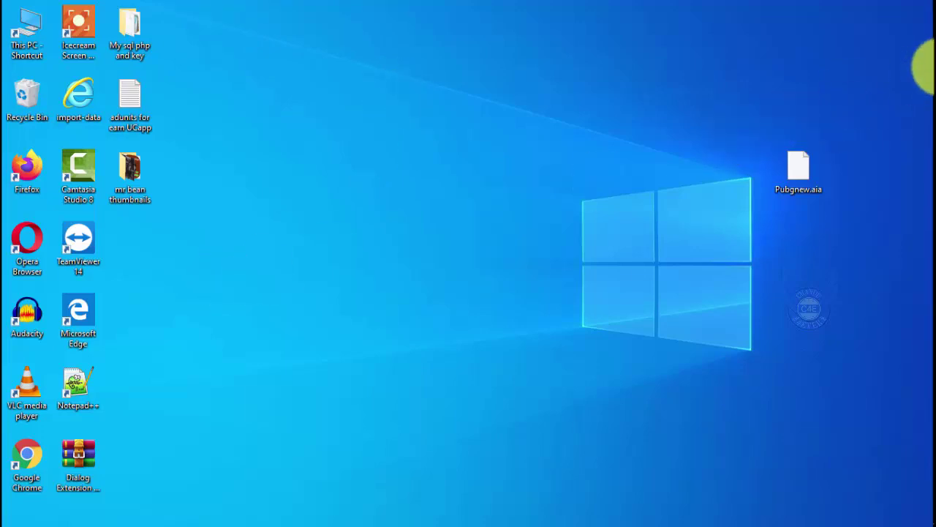
Open the advanced system settings from the System page of Control Panel, then close the Control Panel window.
click(916, 44)
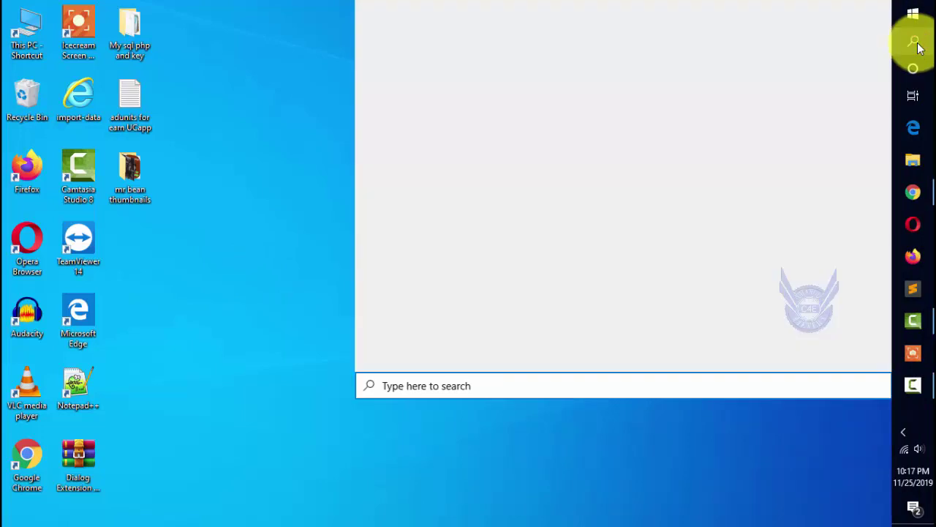
text(contro)
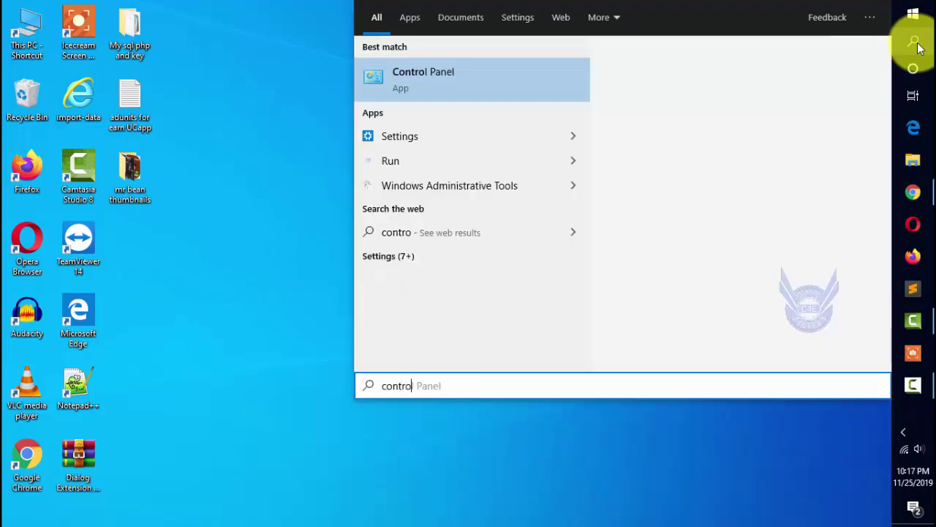
key(Return)
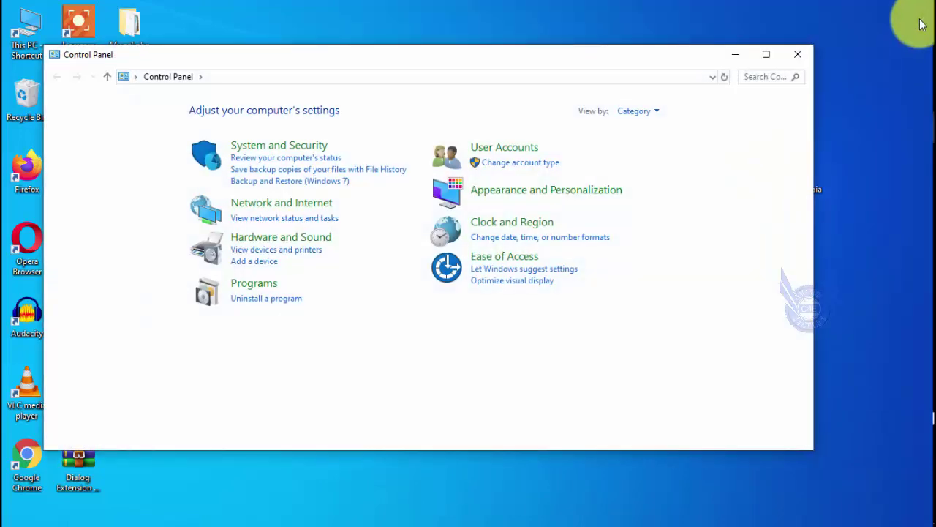
click(292, 145)
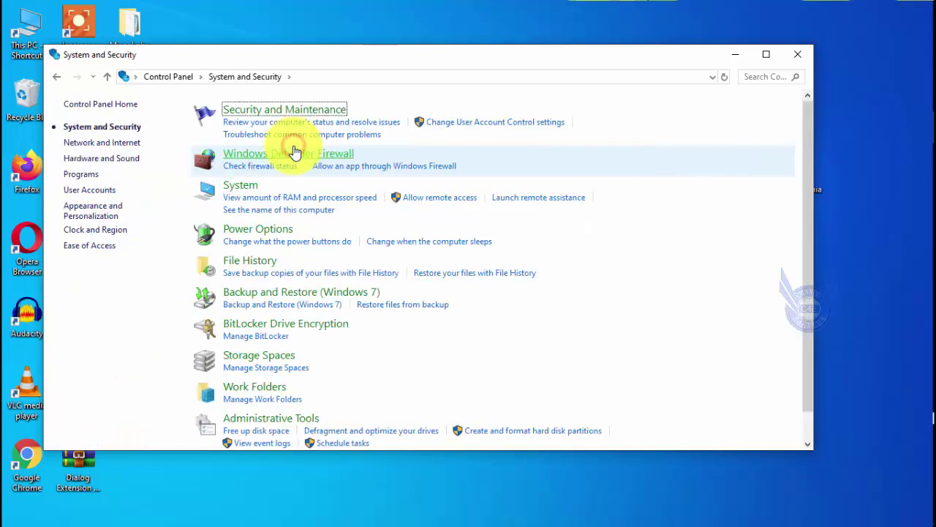
click(236, 188)
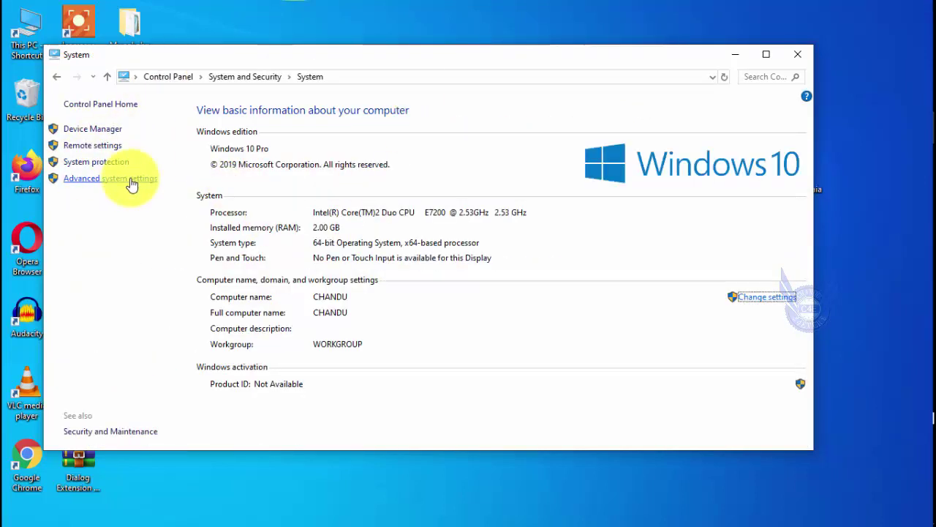
click(116, 179)
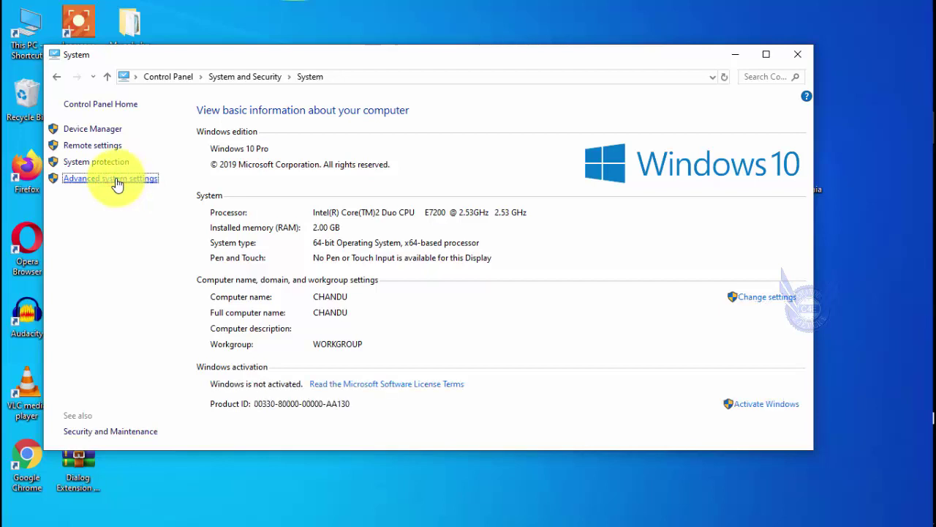
click(802, 57)
drag(163, 86, 351, 71)
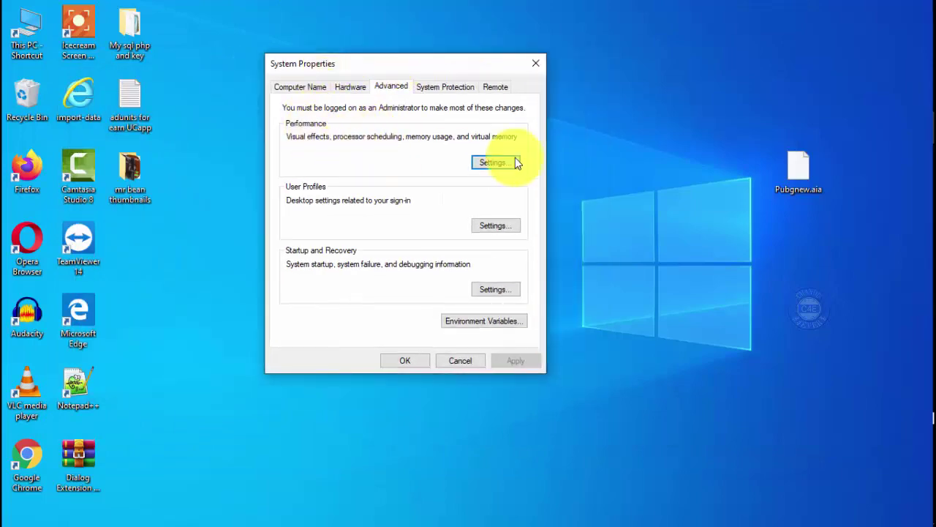
Adjust the visual effects for best performance, keep only Show shadows under mouse pointer enabled, and confirm Performance Options and System Properties.
click(497, 165)
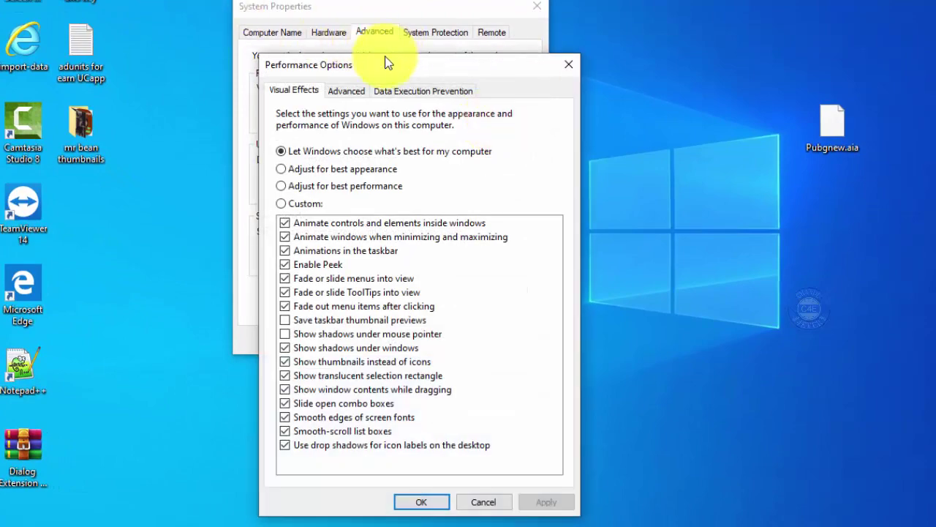
drag(387, 65, 364, 1)
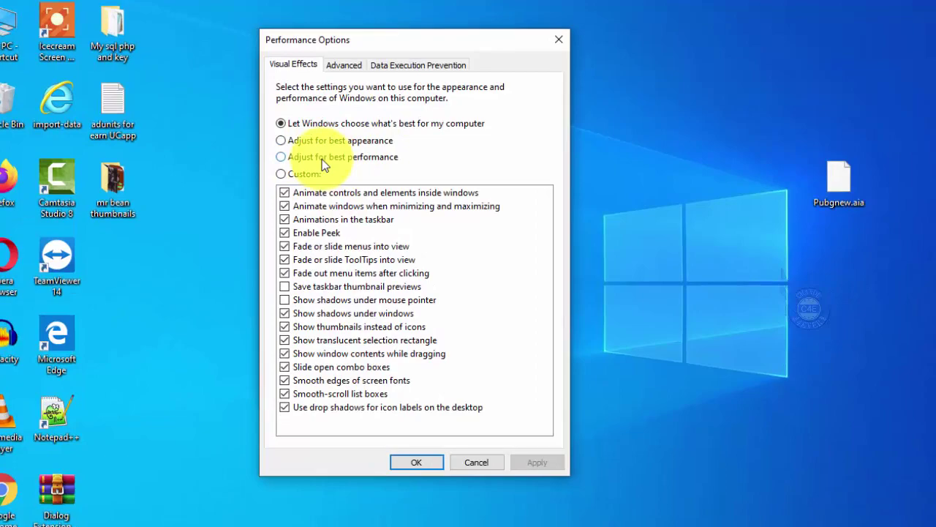
click(317, 148)
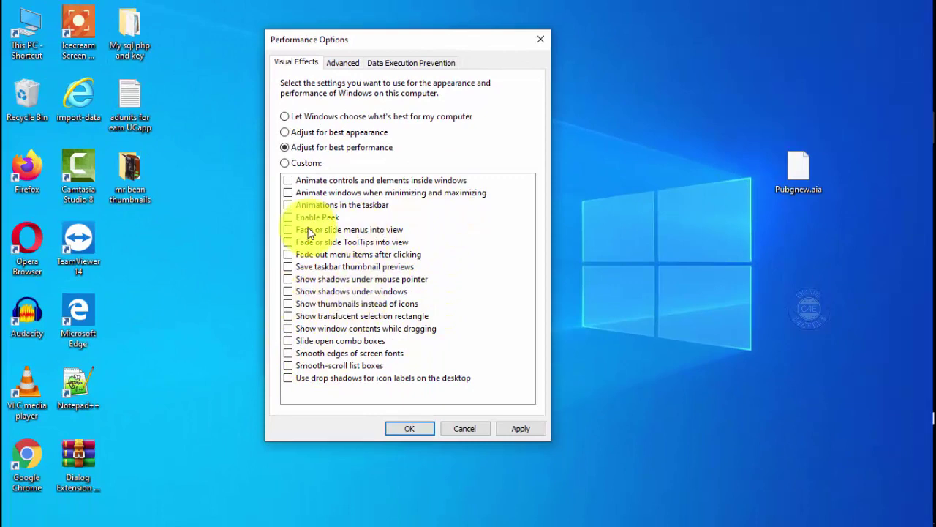
click(319, 279)
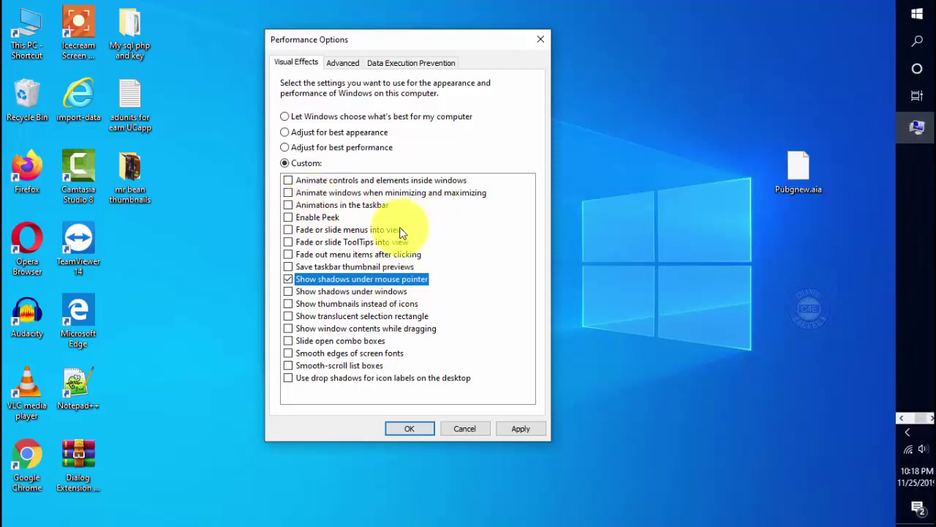
click(424, 431)
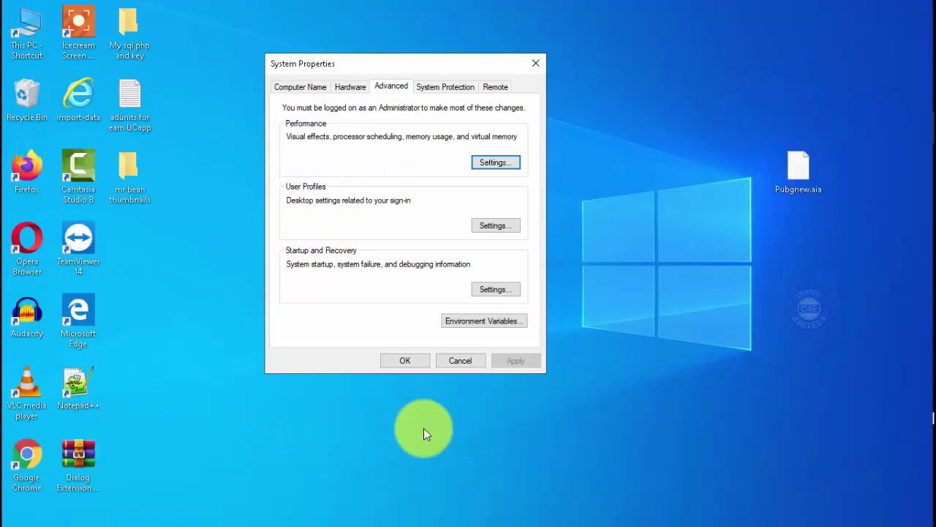
click(412, 360)
Refresh the desktop twice.
right_click(311, 106)
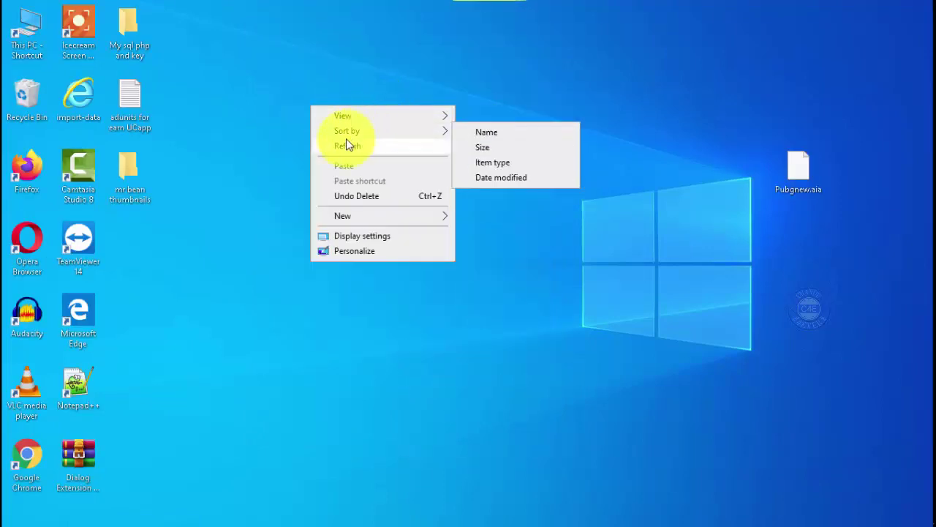
click(346, 143)
right_click(305, 50)
click(350, 88)
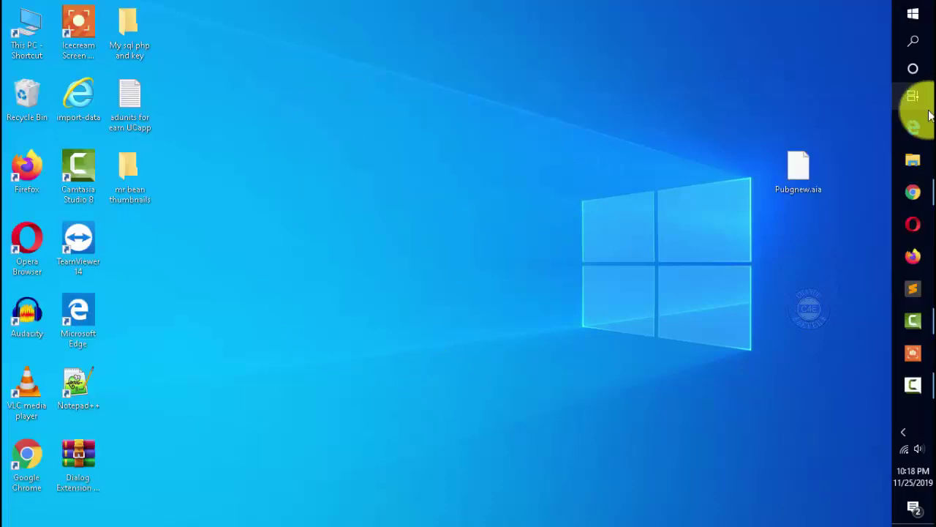